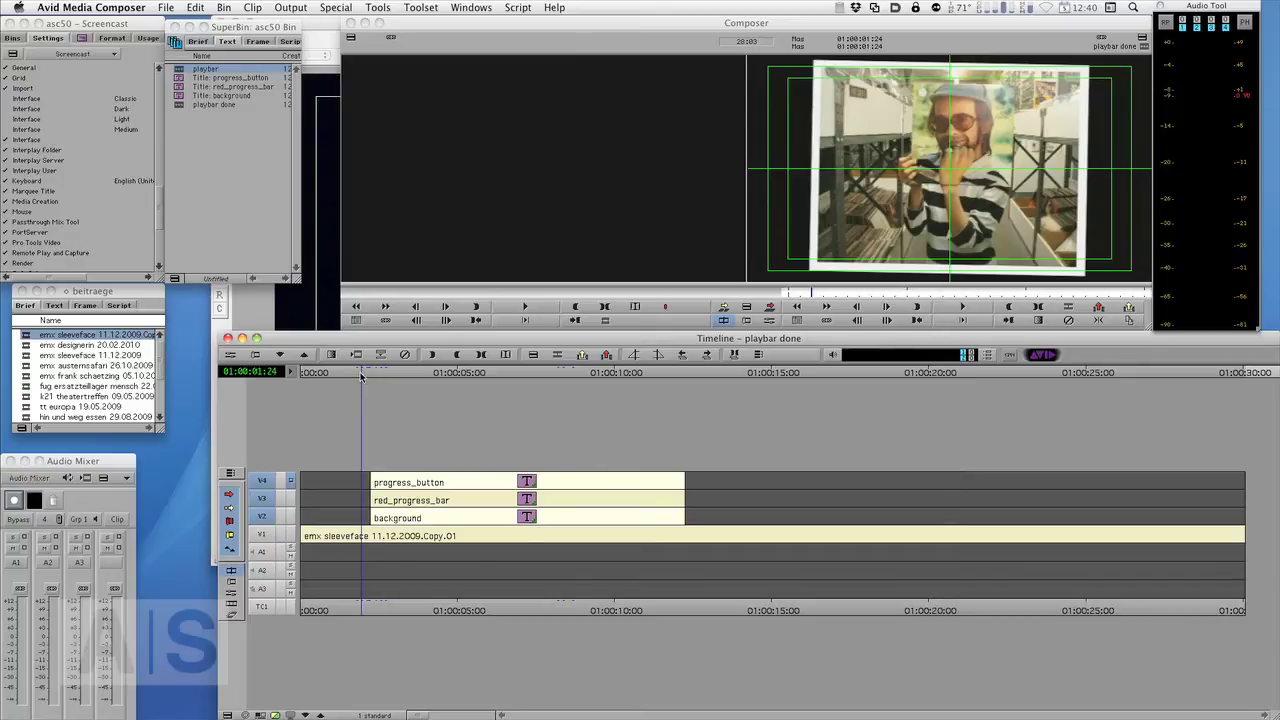
Preview the playbar by playing the sequence forward and backward, then stop.
key(space)
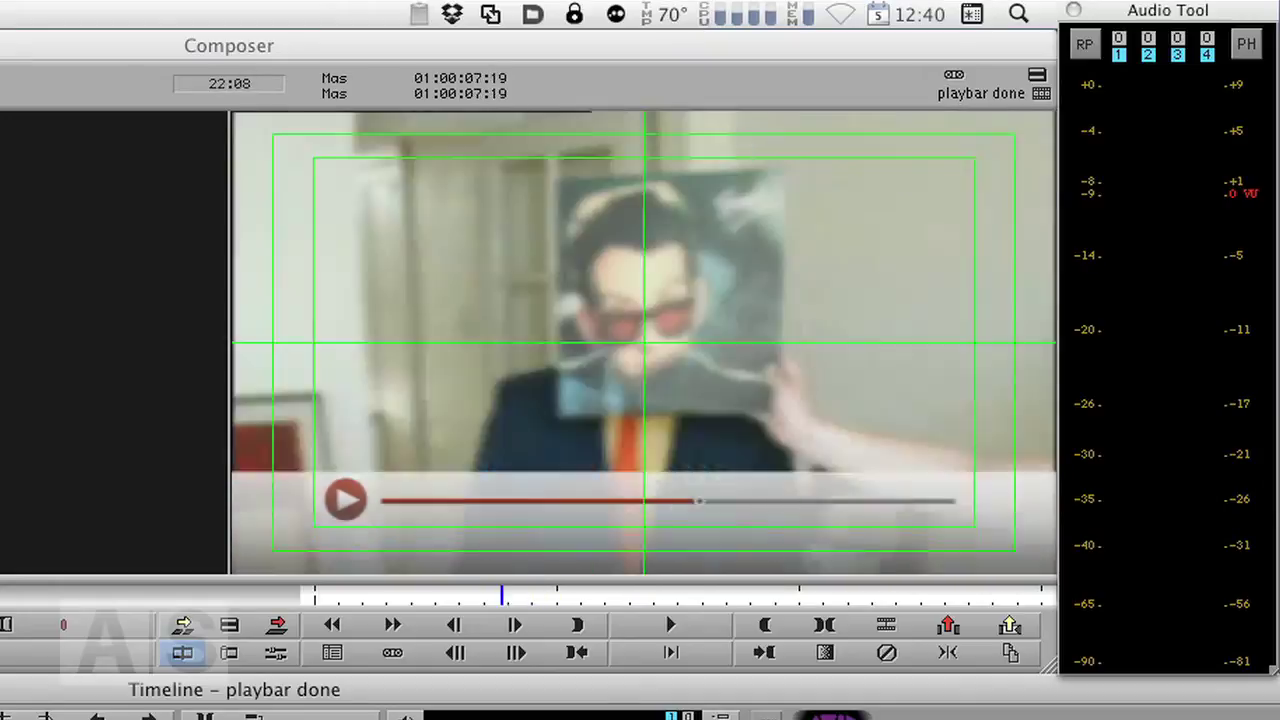
key(j)
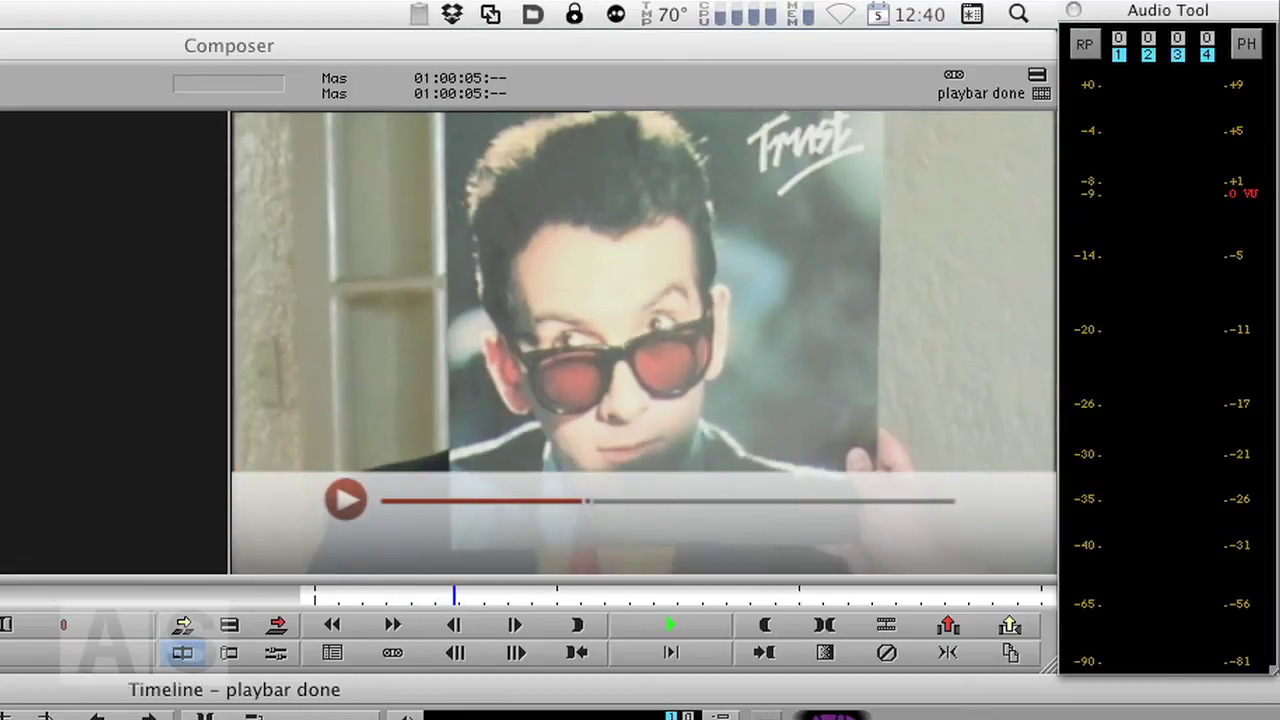
key(k)
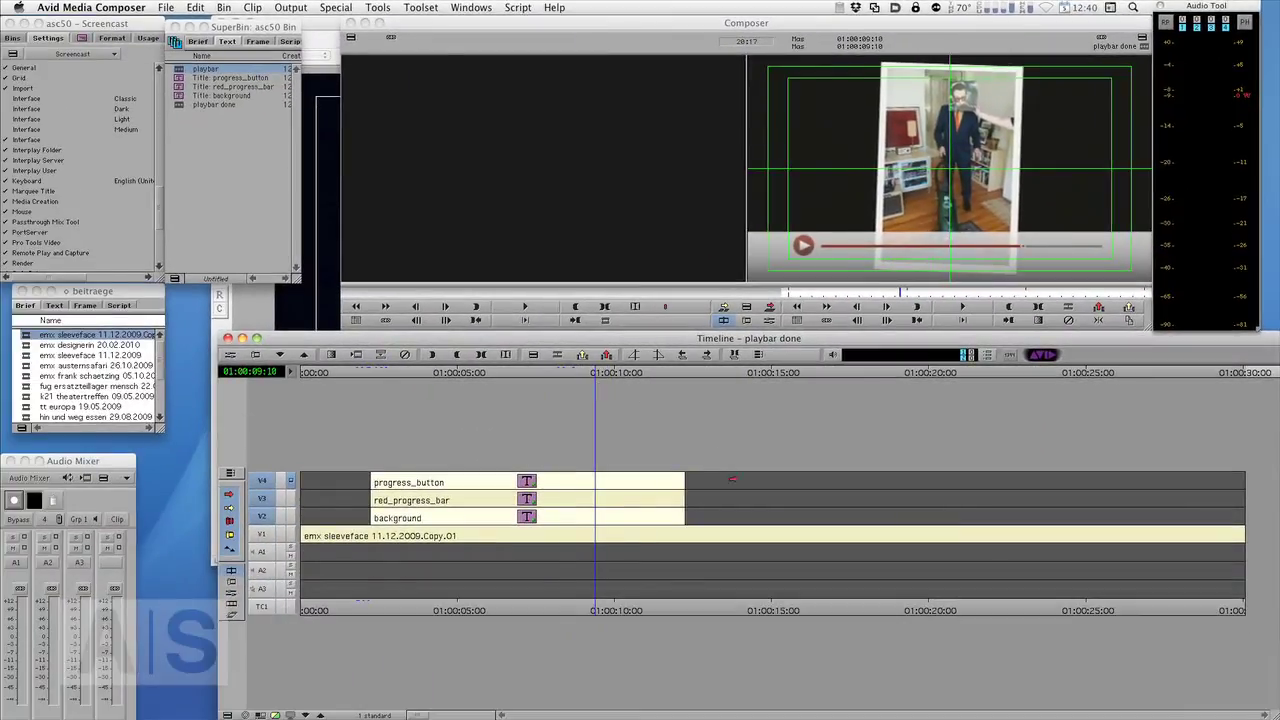
Trim the three title clips longer so they end near 01:00:23 instead of 01:00:12.
click(685, 372)
drag(686, 445, 690, 526)
drag(686, 481, 1023, 483)
click(682, 356)
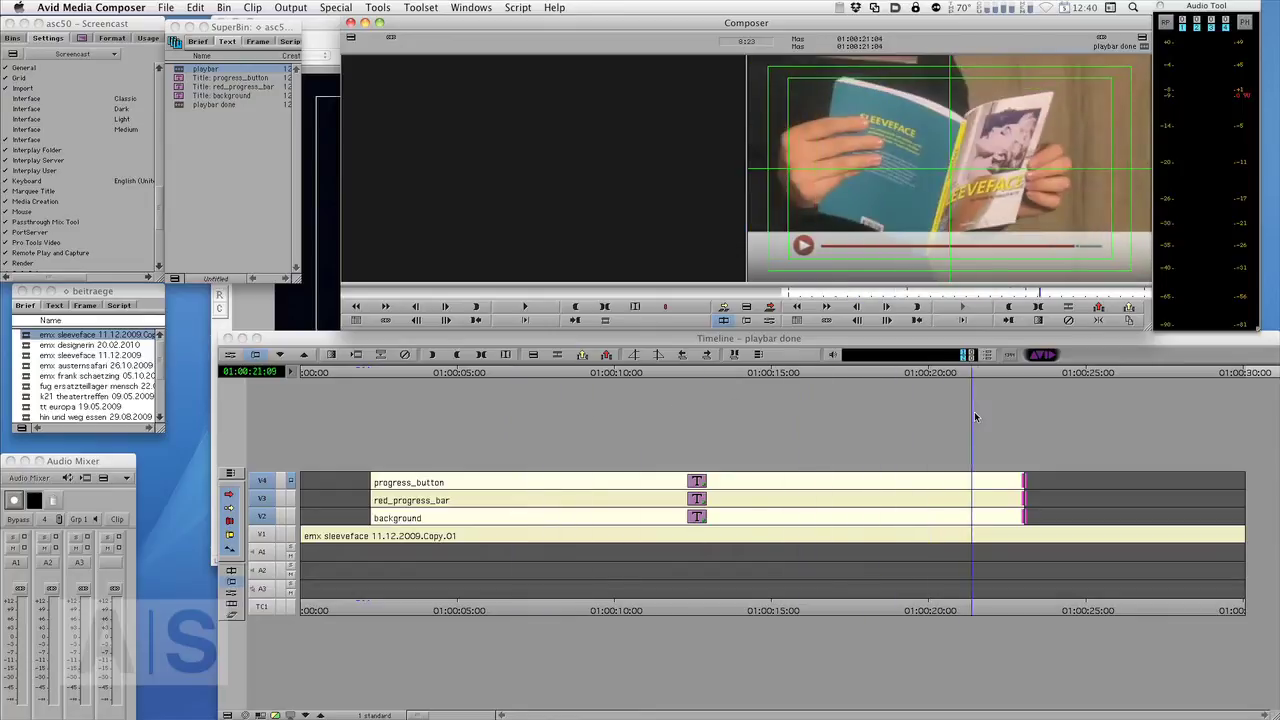
Return to the Trust album frame and play back the lengthened playbar.
drag(672, 408, 495, 427)
key(space)
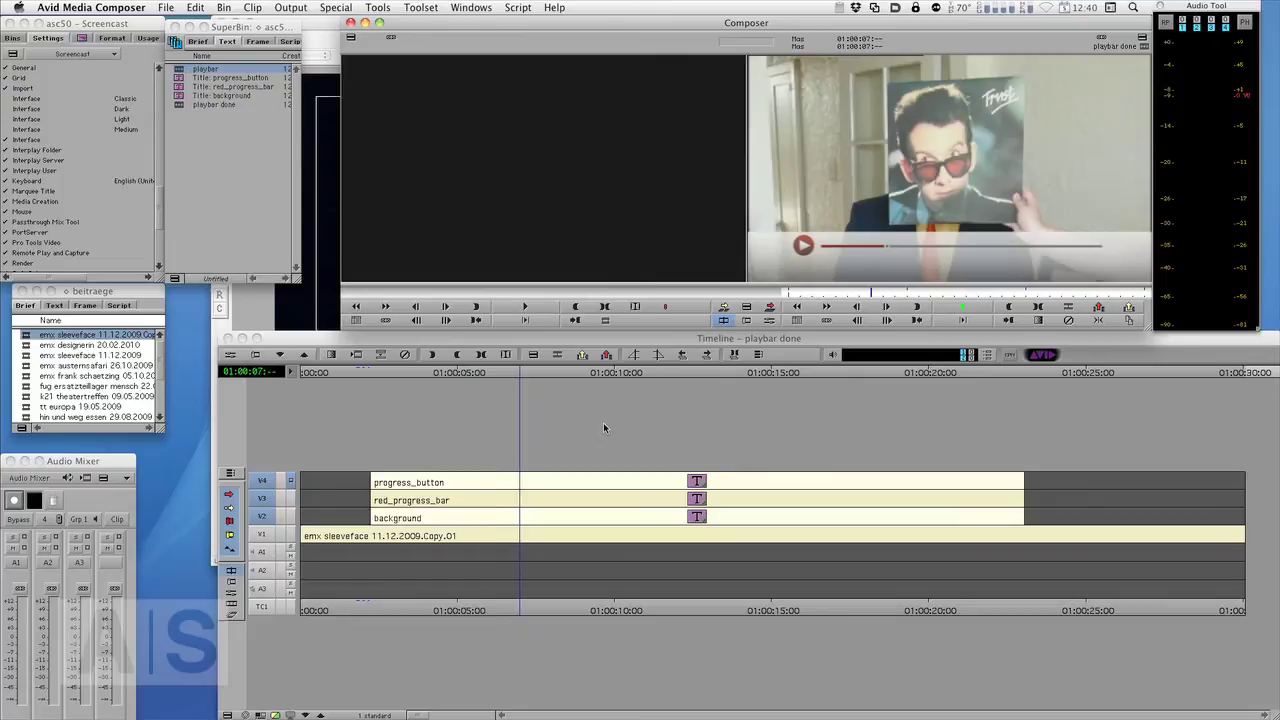
key(space)
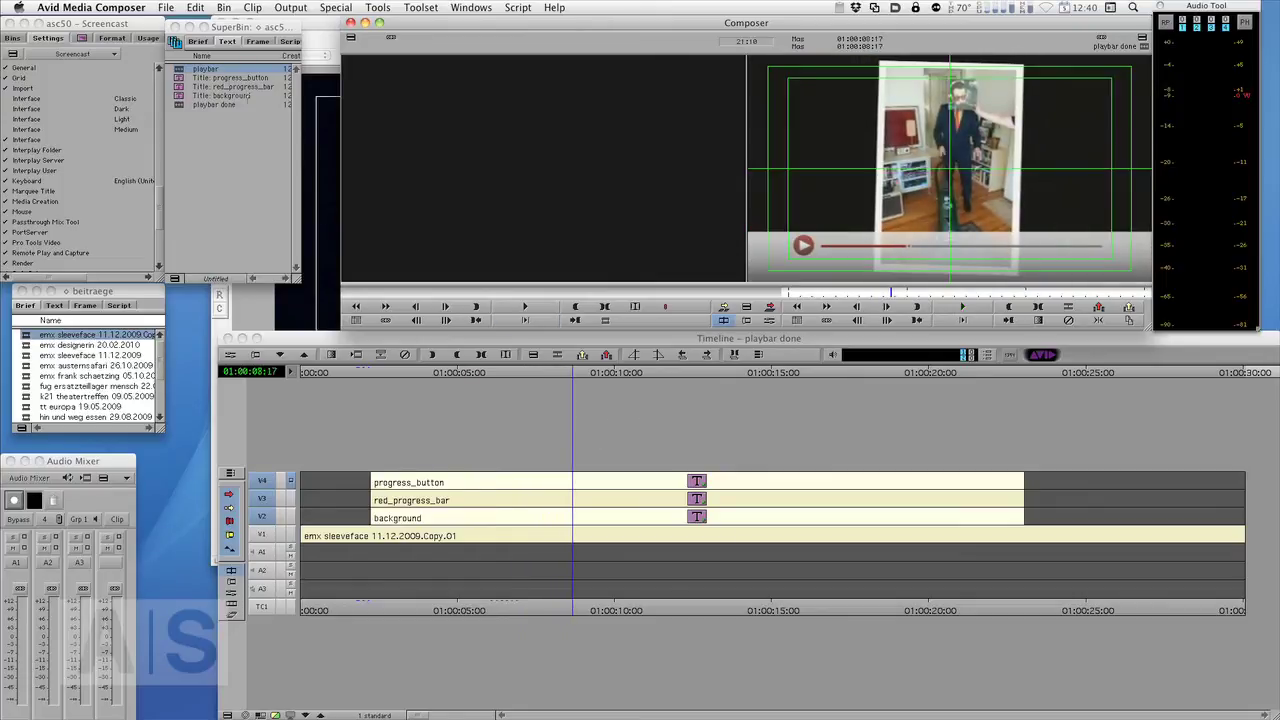
Load the playbar sequence and park at 01:00:03:23 near the title start.
double_click(180, 70)
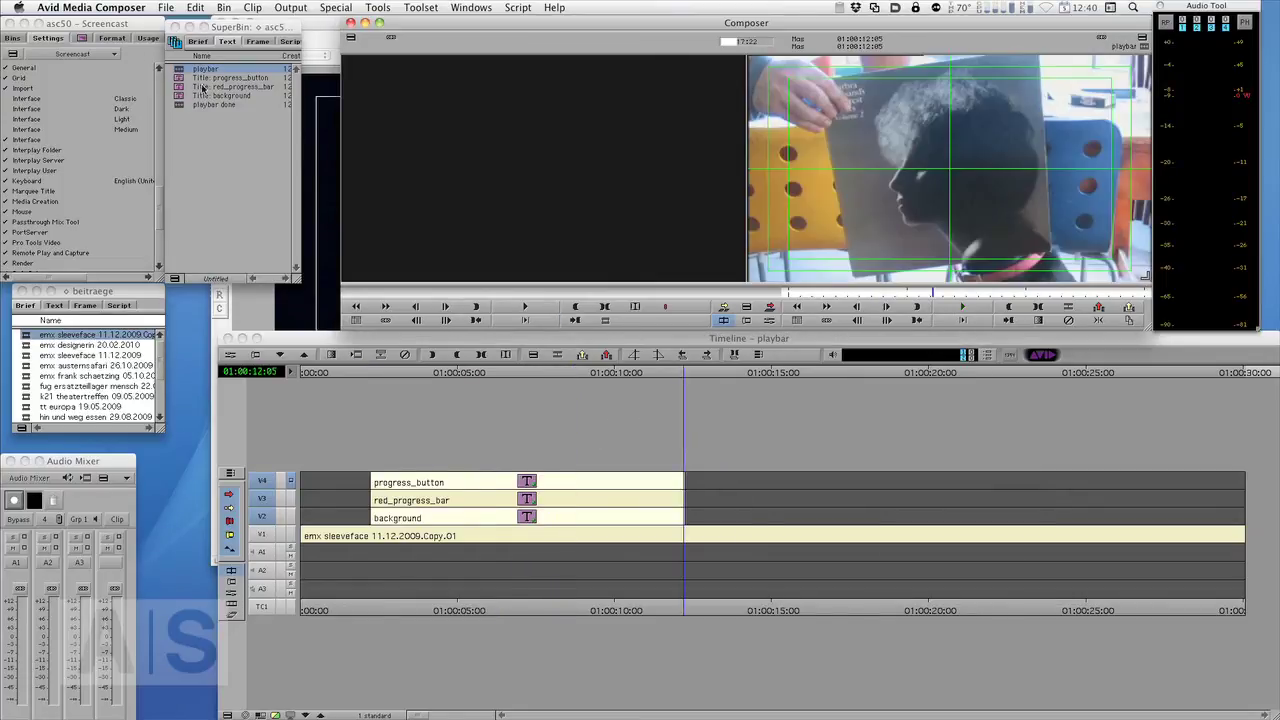
click(476, 373)
key(a)
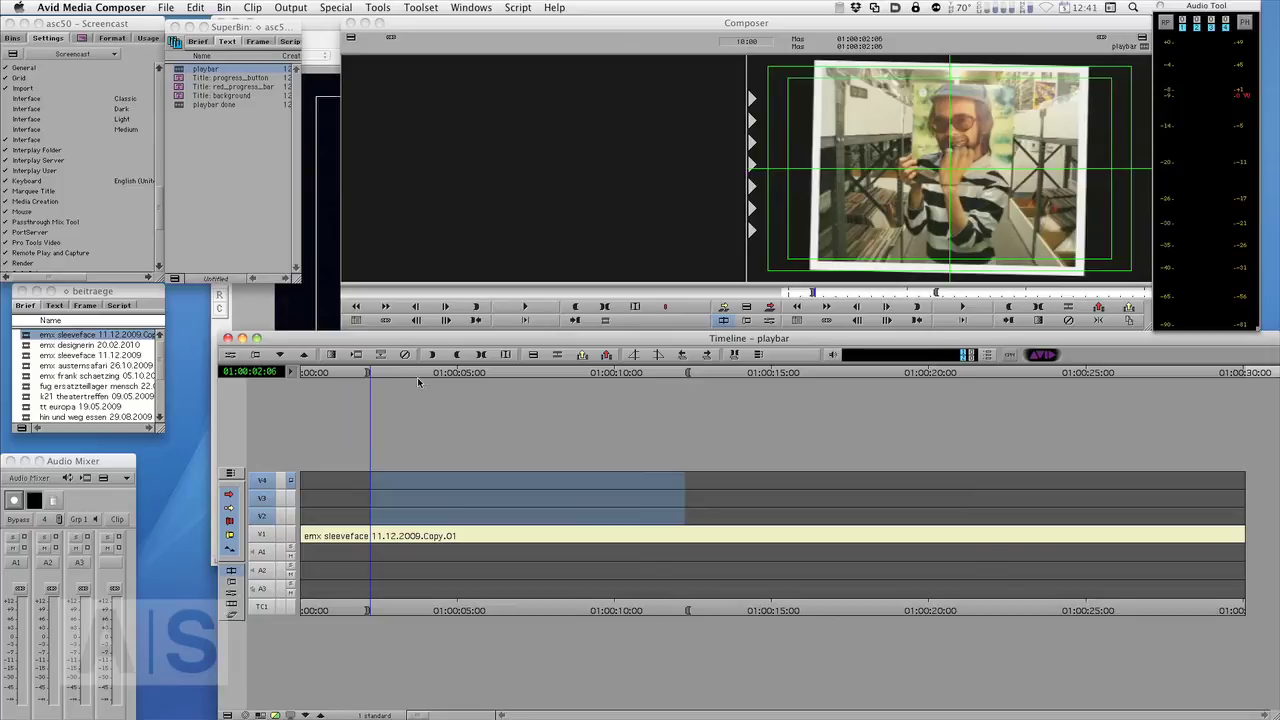
drag(404, 373, 424, 376)
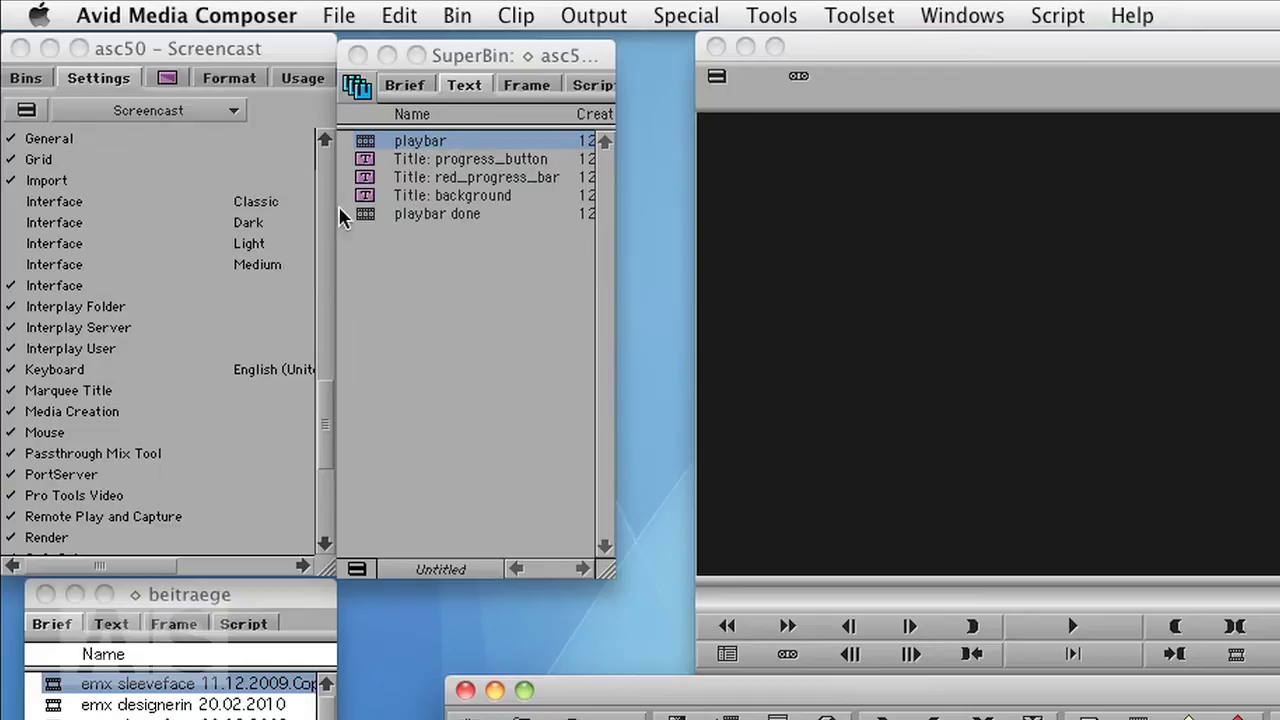
Confirm the Marquee Title settings with both title options left on Ask me.
mouse_move(329, 410)
mouse_down()
mouse_move(329, 437)
mouse_move(331, 397)
mouse_up()
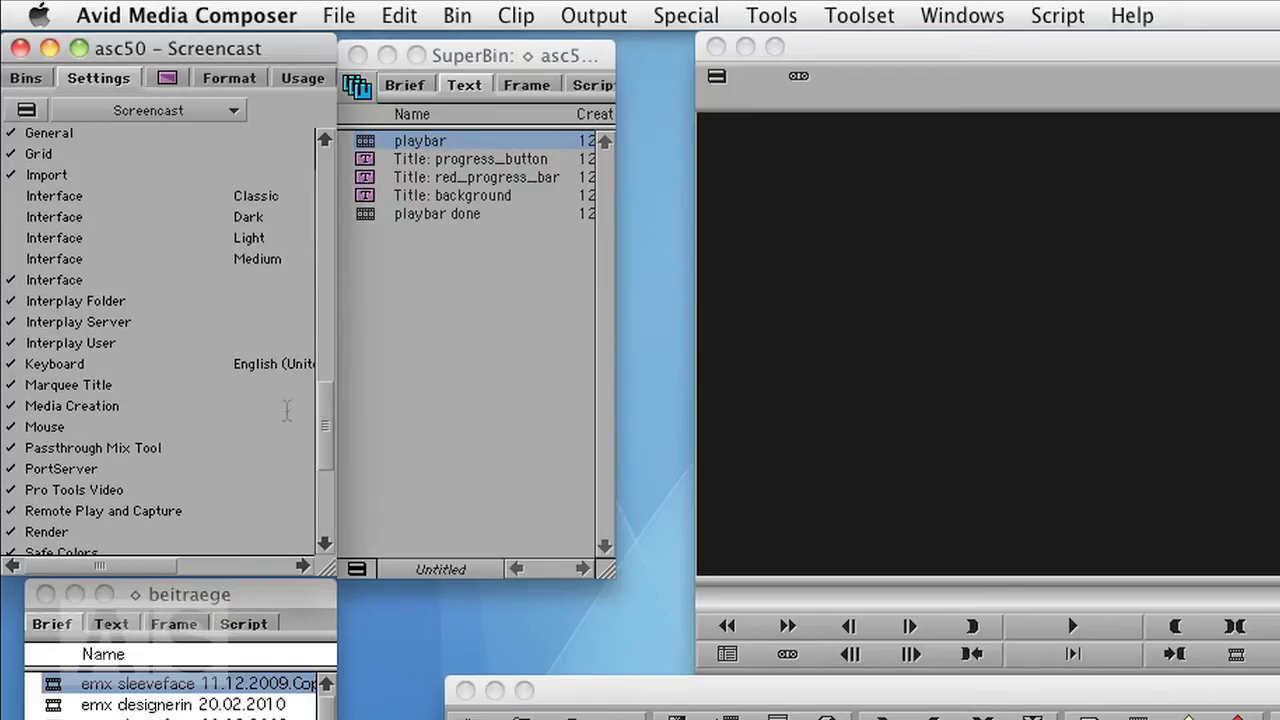
double_click(48, 388)
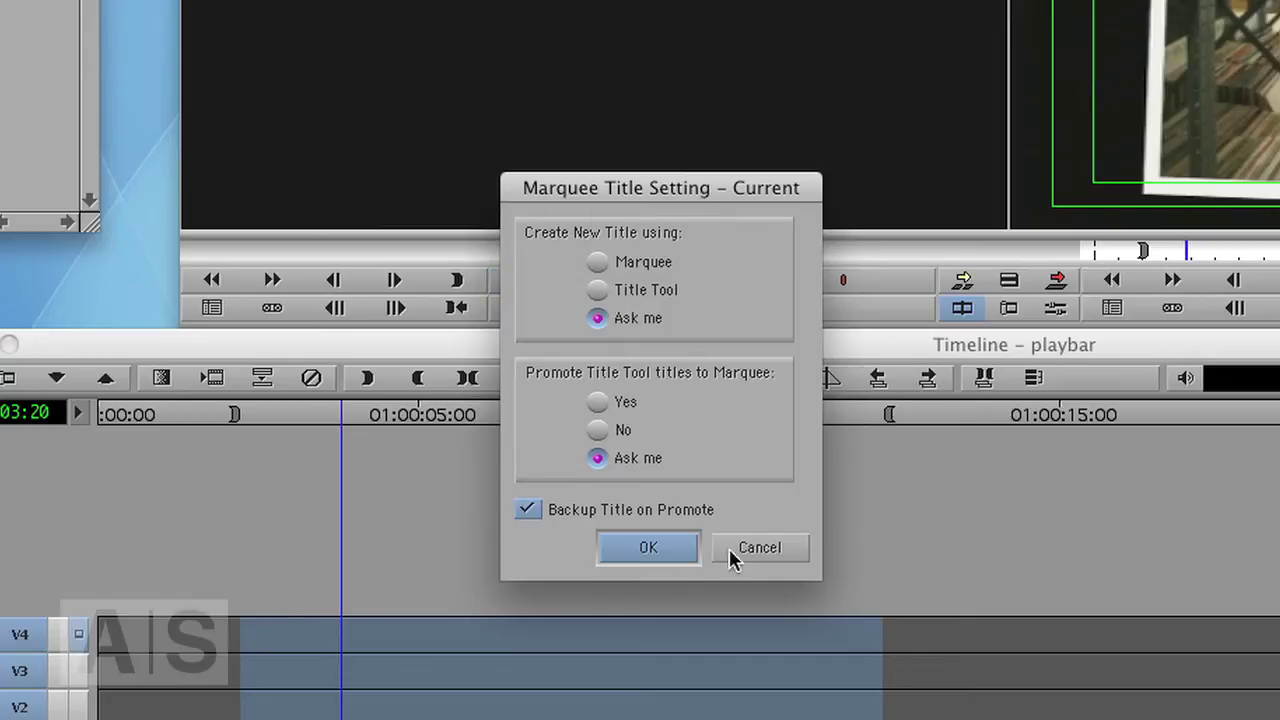
click(648, 550)
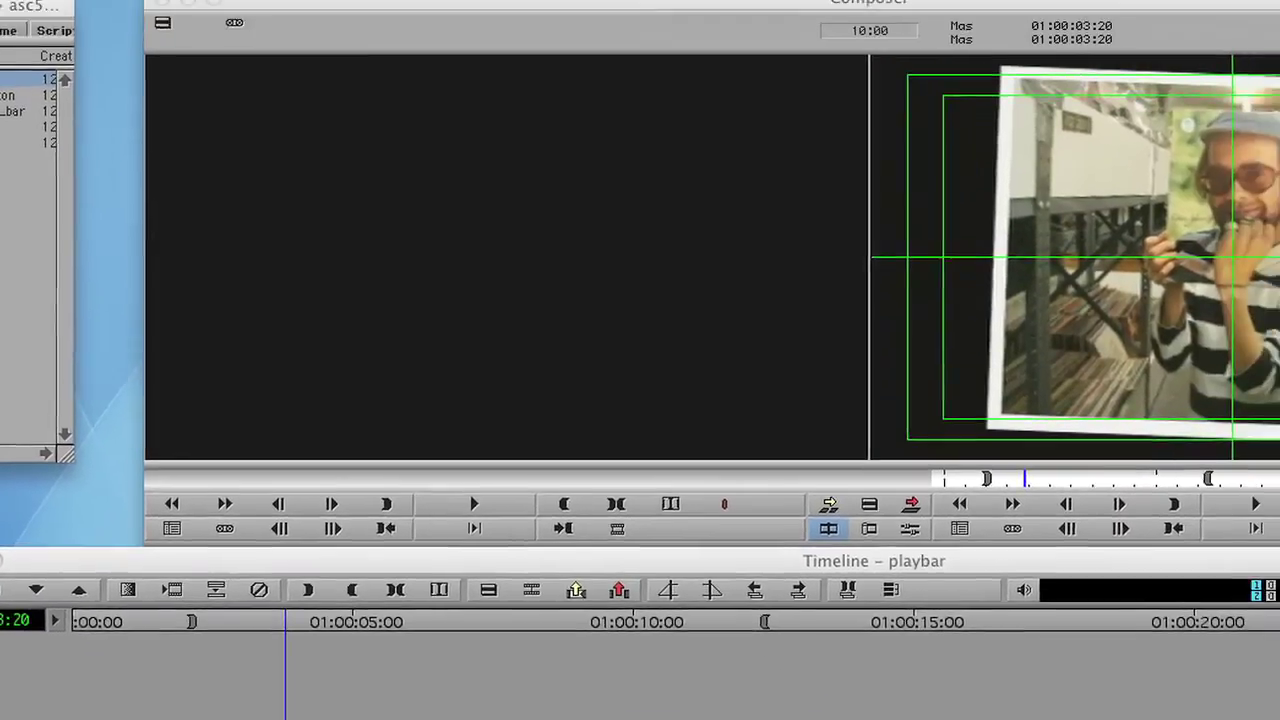
Create a new untitled.mqp Marquee title over the current frame, then return to Media Composer.
click(208, 12)
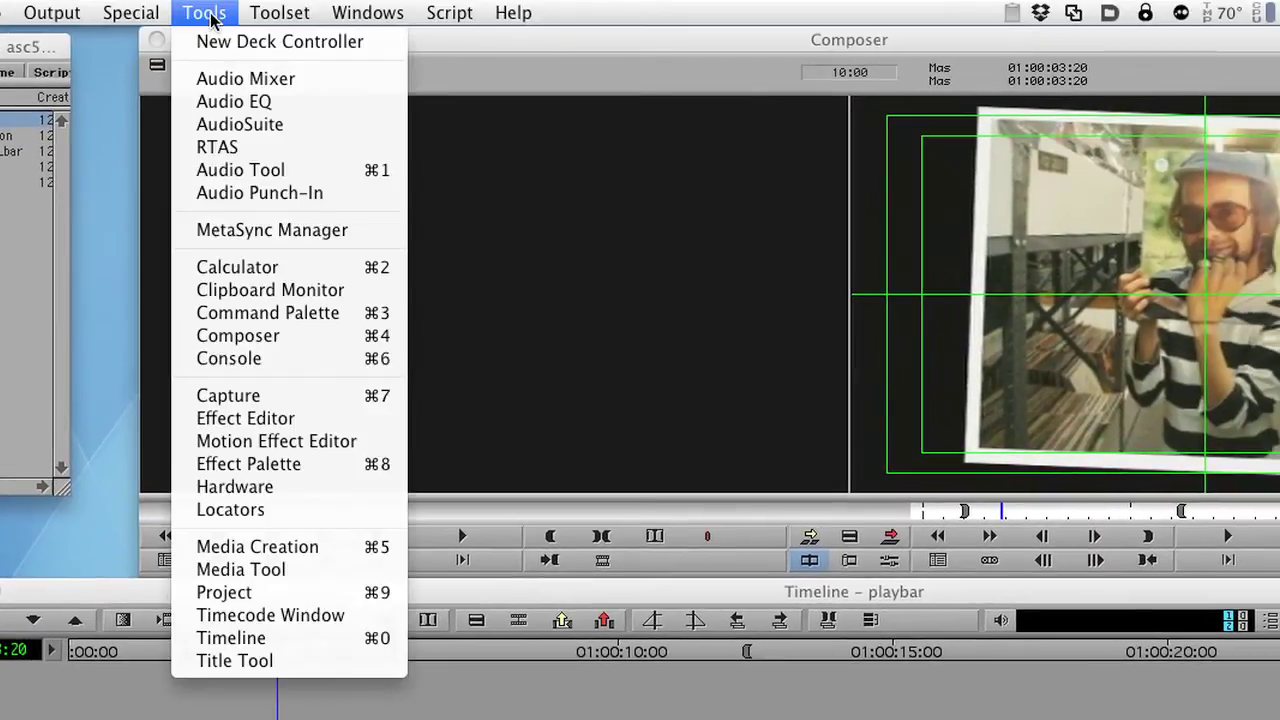
click(245, 660)
click(478, 662)
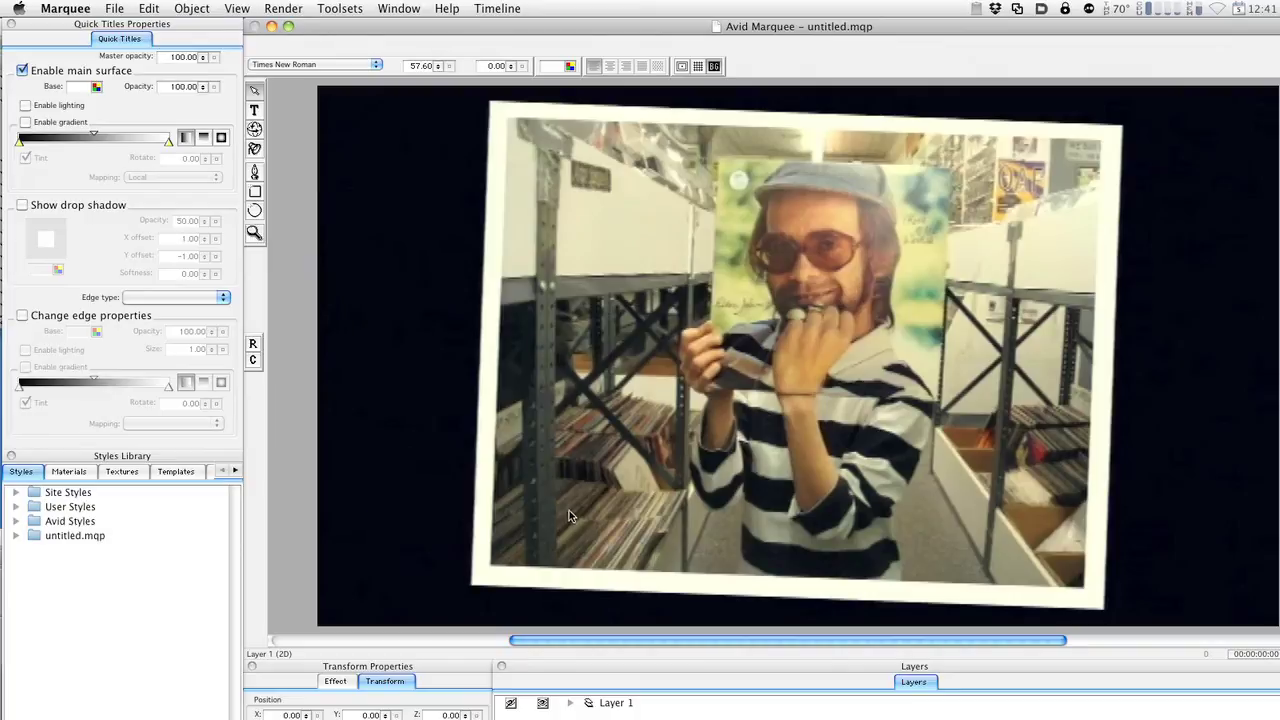
key(super+Tab)
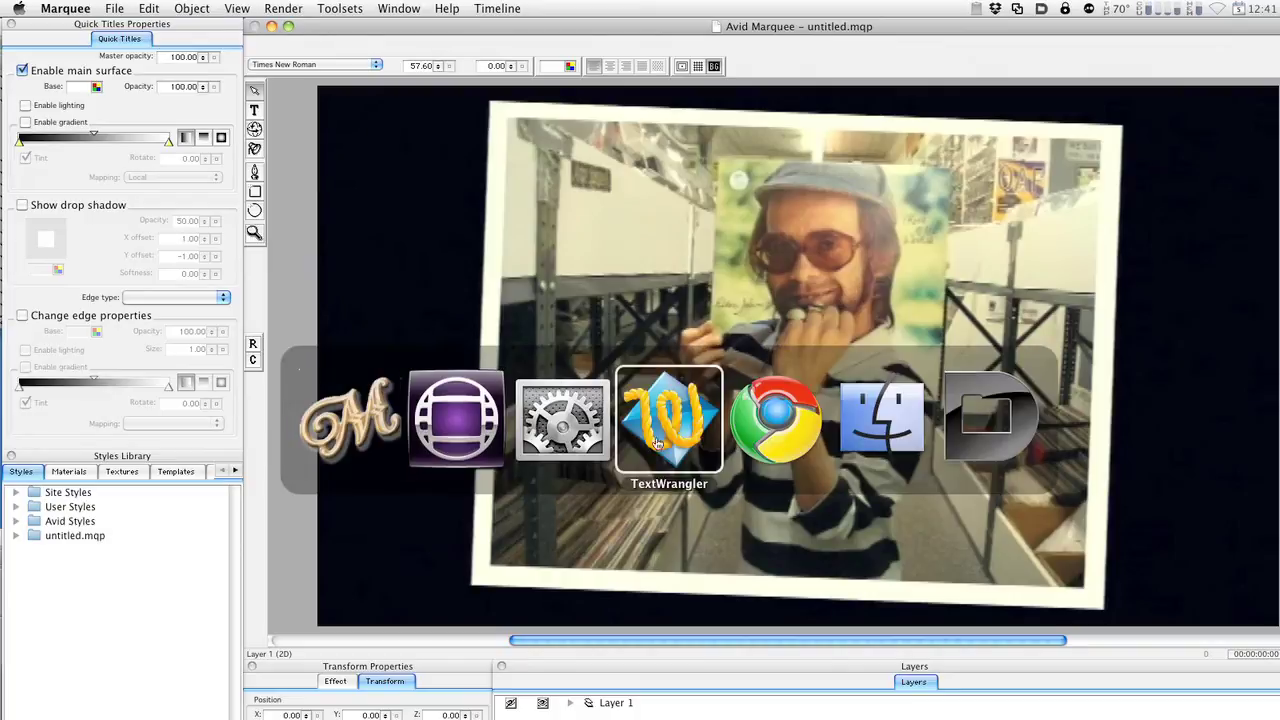
Park on the Trust album-cover frame so Marquee's background updates to it.
click(449, 437)
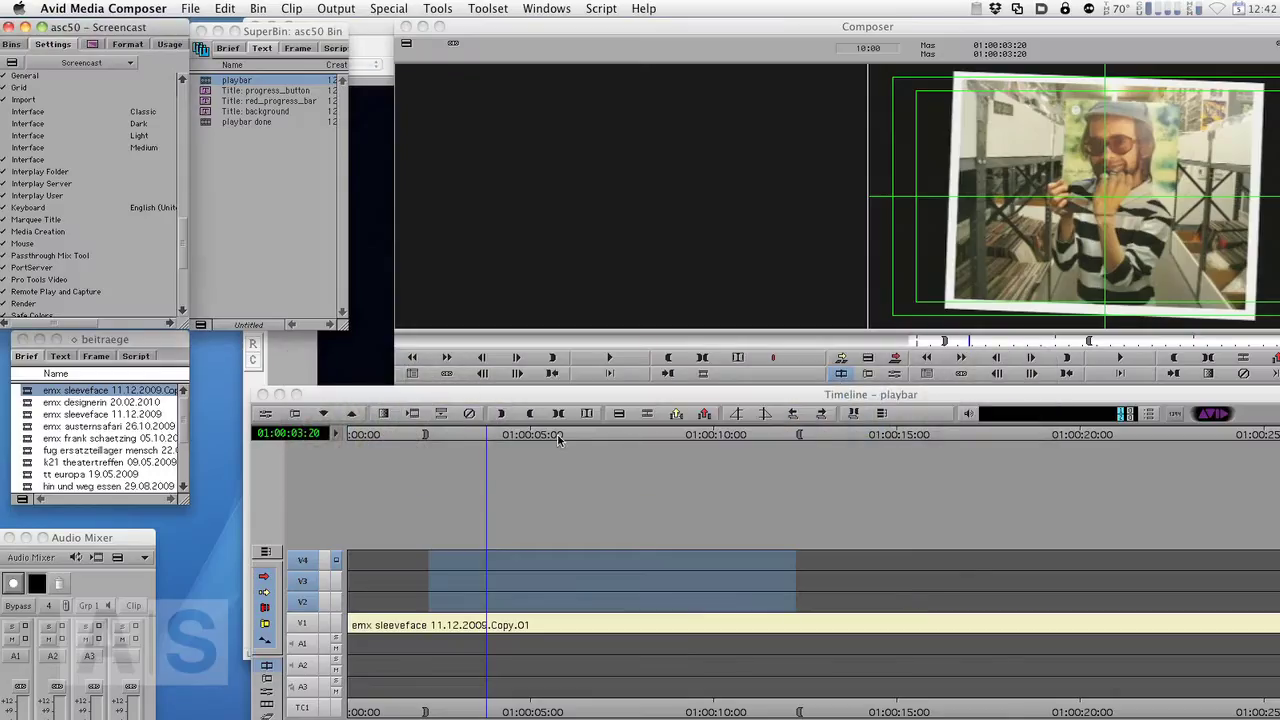
drag(485, 433, 593, 447)
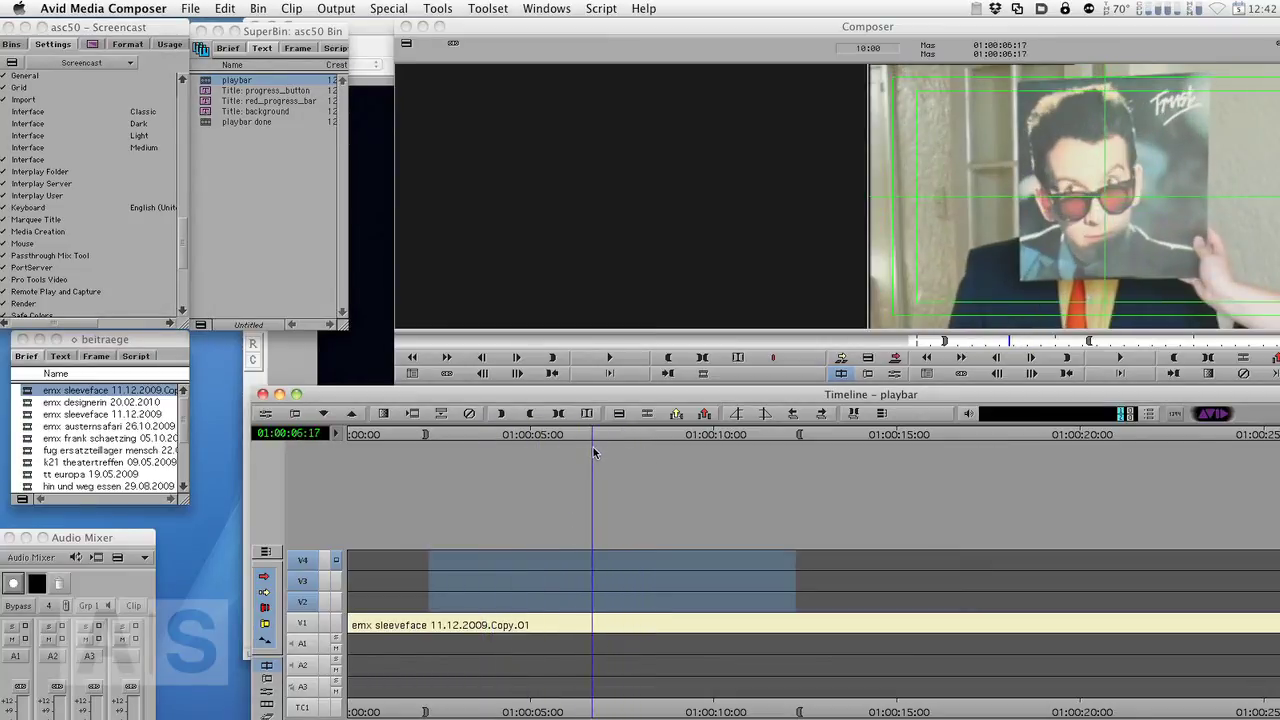
key(super+Tab)
click(467, 422)
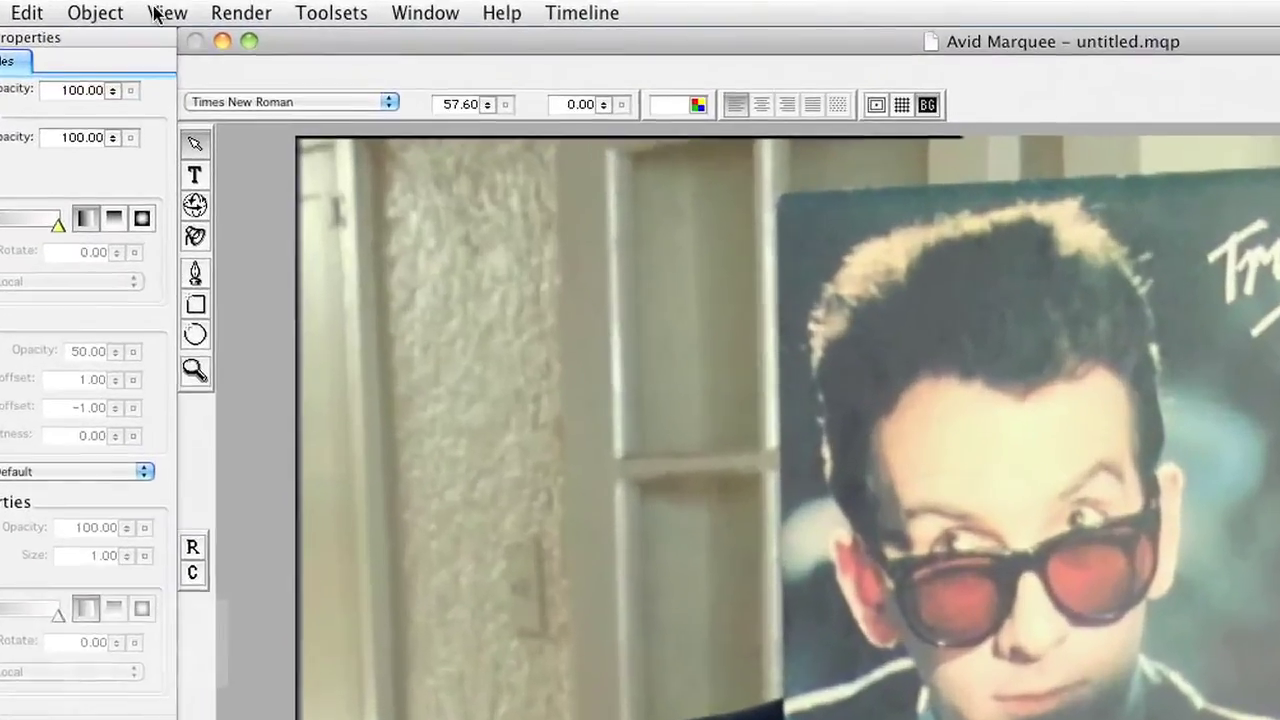
Turn on the Safe Action/Title guides from the View menu.
click(237, 8)
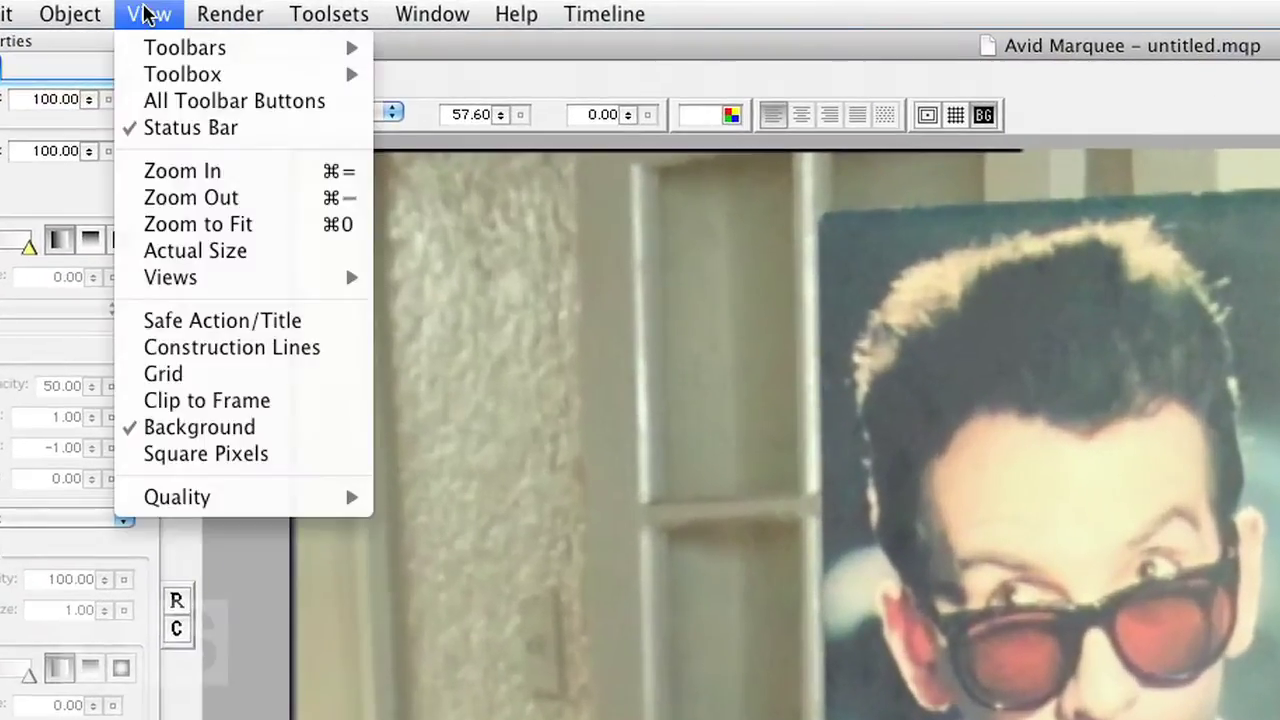
click(214, 322)
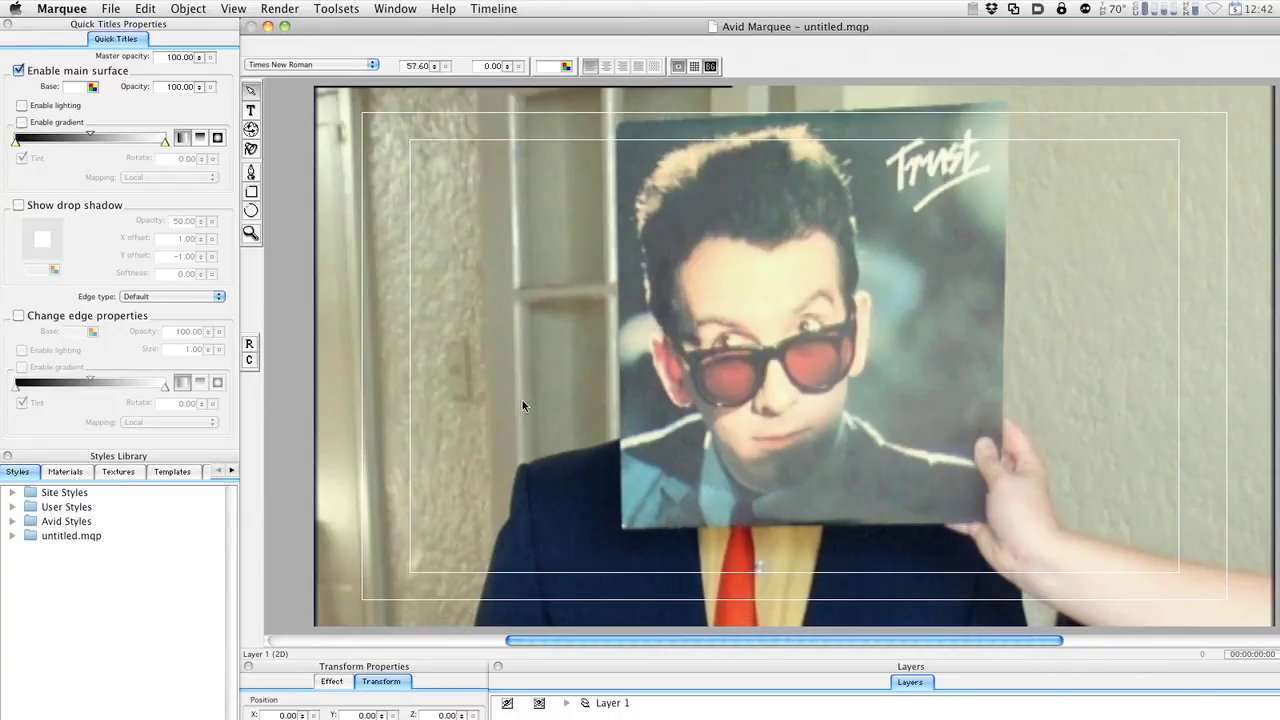
Draw a white rectangle spanning the bottom of the frame with the Rectangle tool.
click(251, 193)
drag(296, 507, 1278, 632)
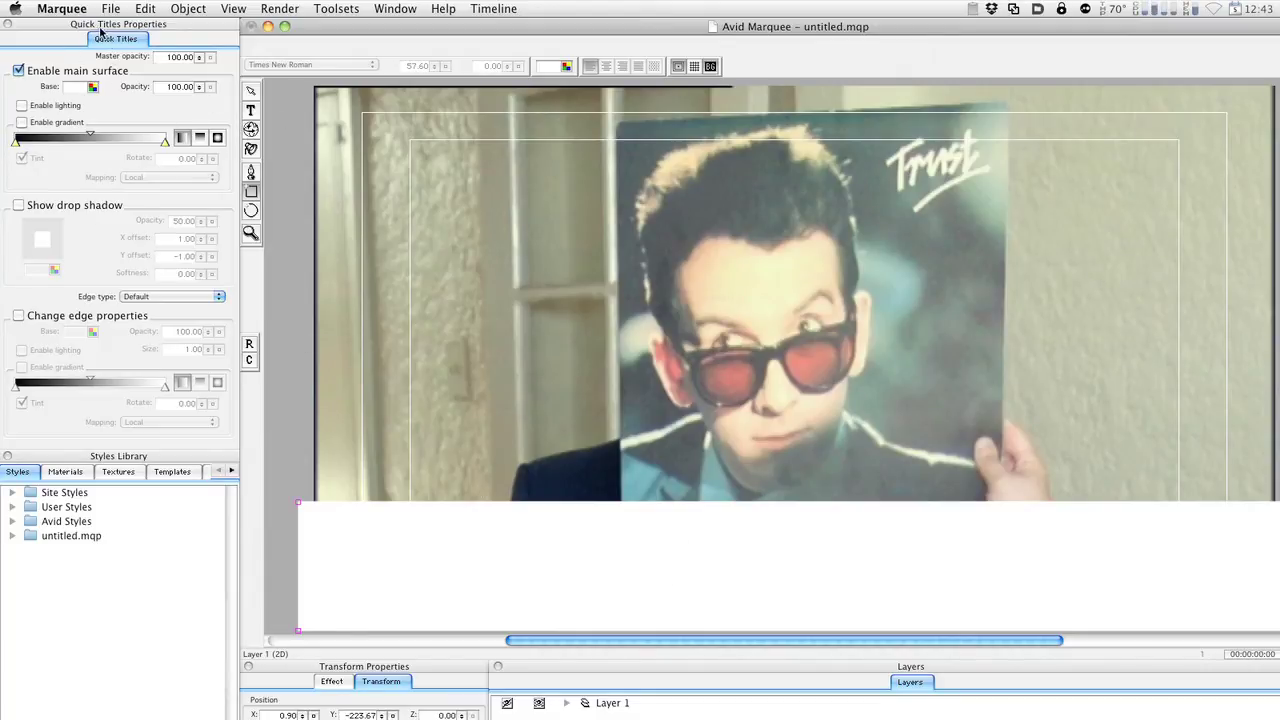
Give the bar a vertical gradient fill running white at the top to black at the bottom.
click(21, 124)
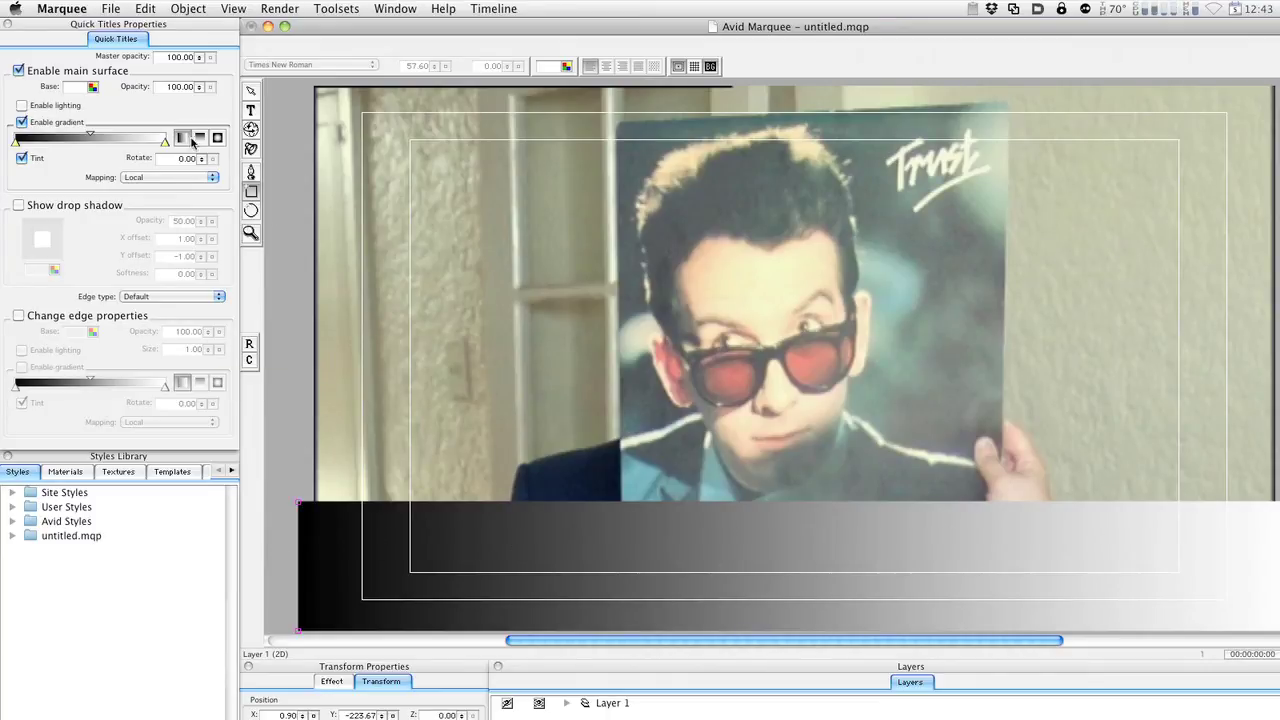
click(200, 138)
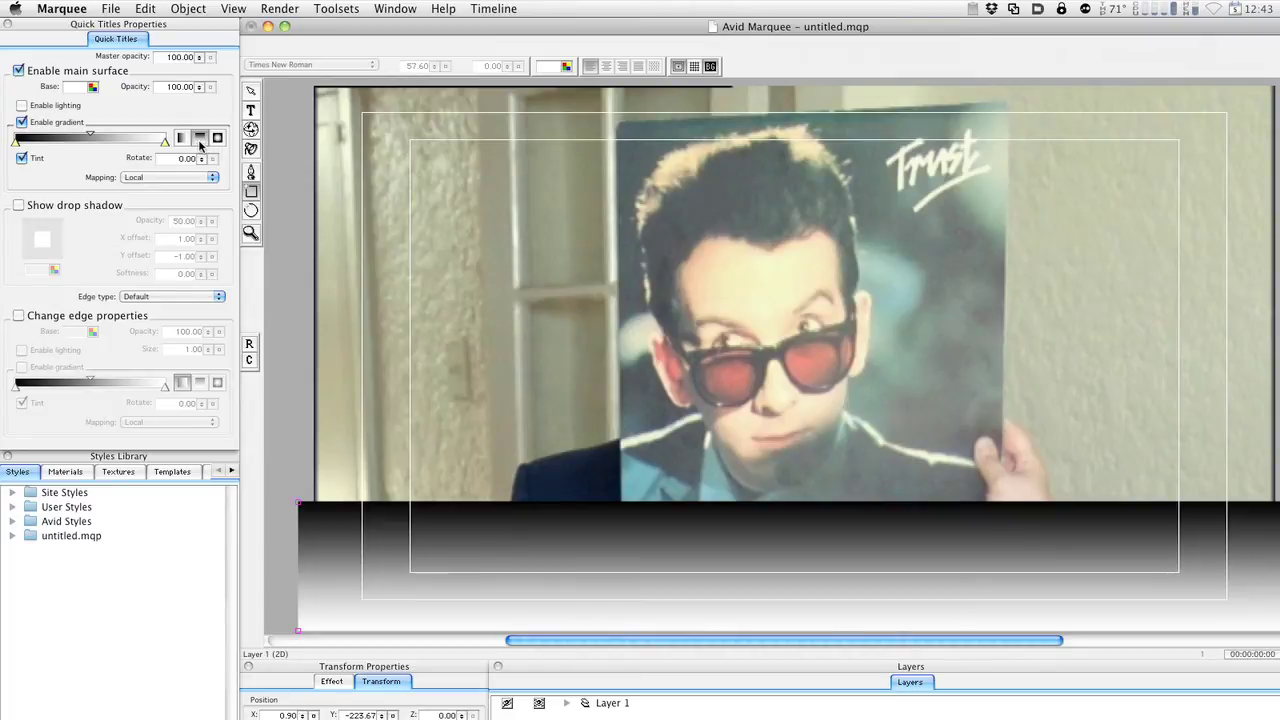
click(200, 139)
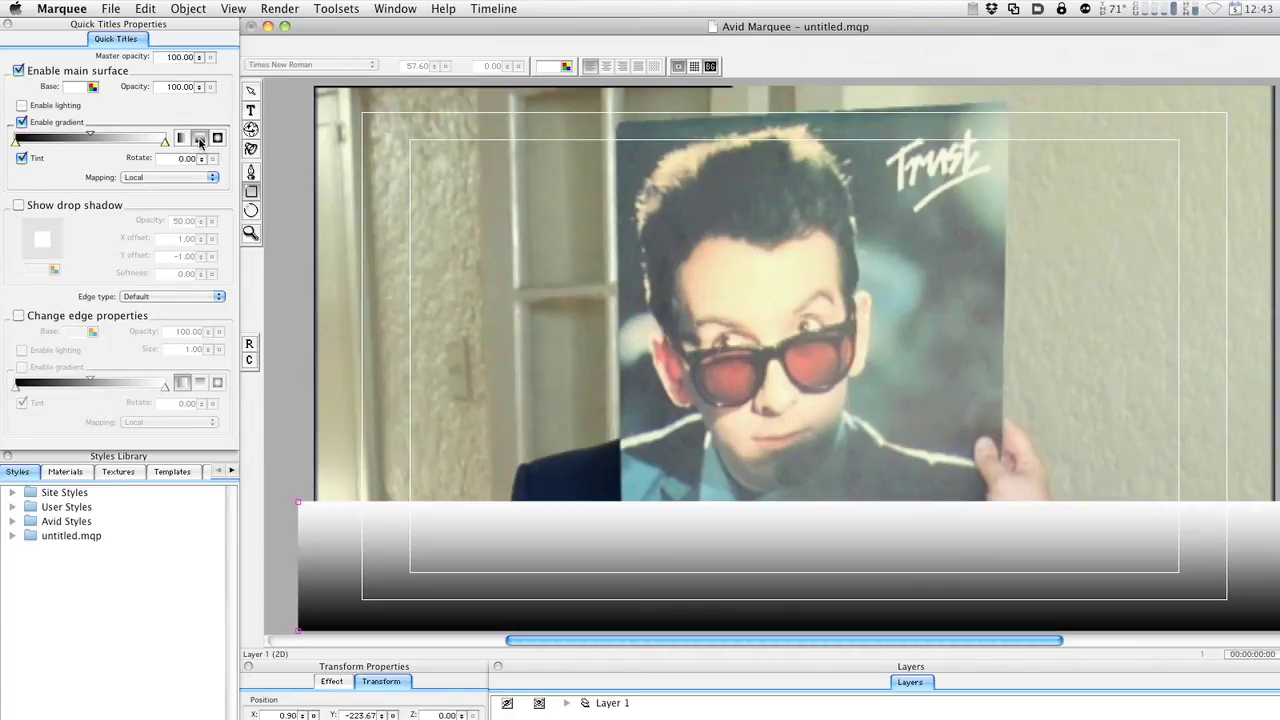
Lighten the gradient's black stop to dark grey with brightness 31.1.
double_click(15, 141)
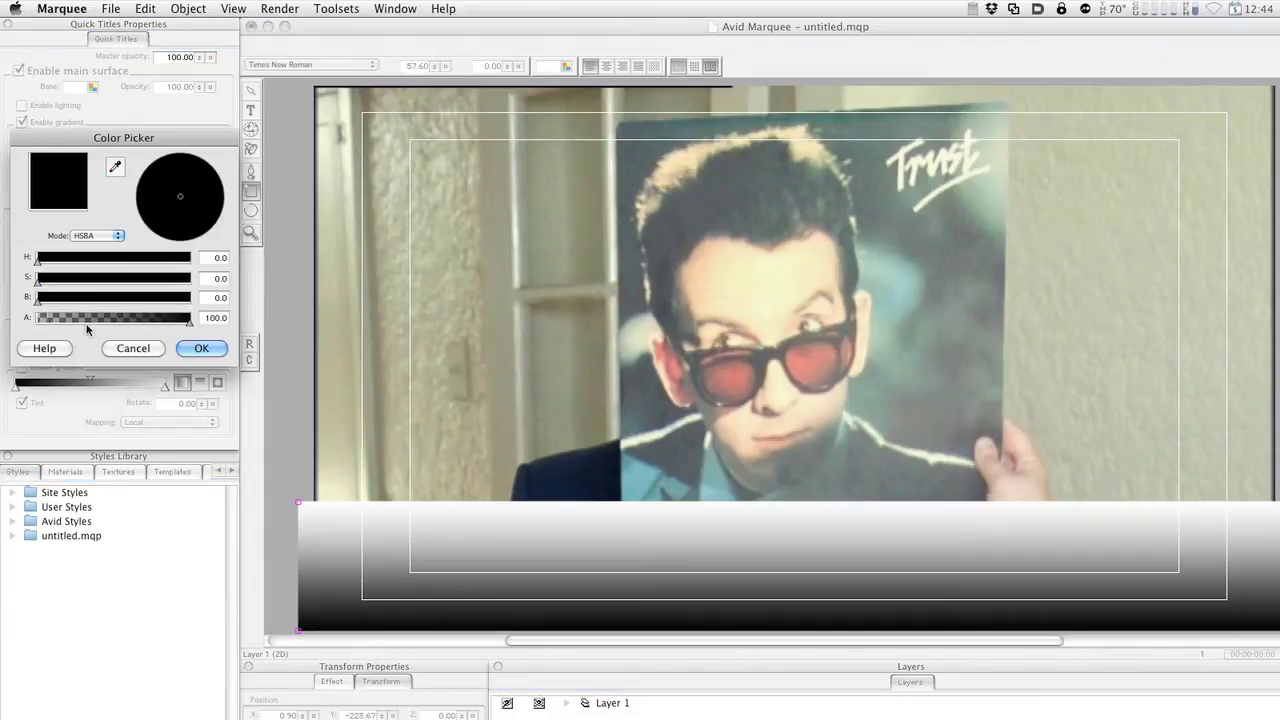
drag(38, 298, 81, 310)
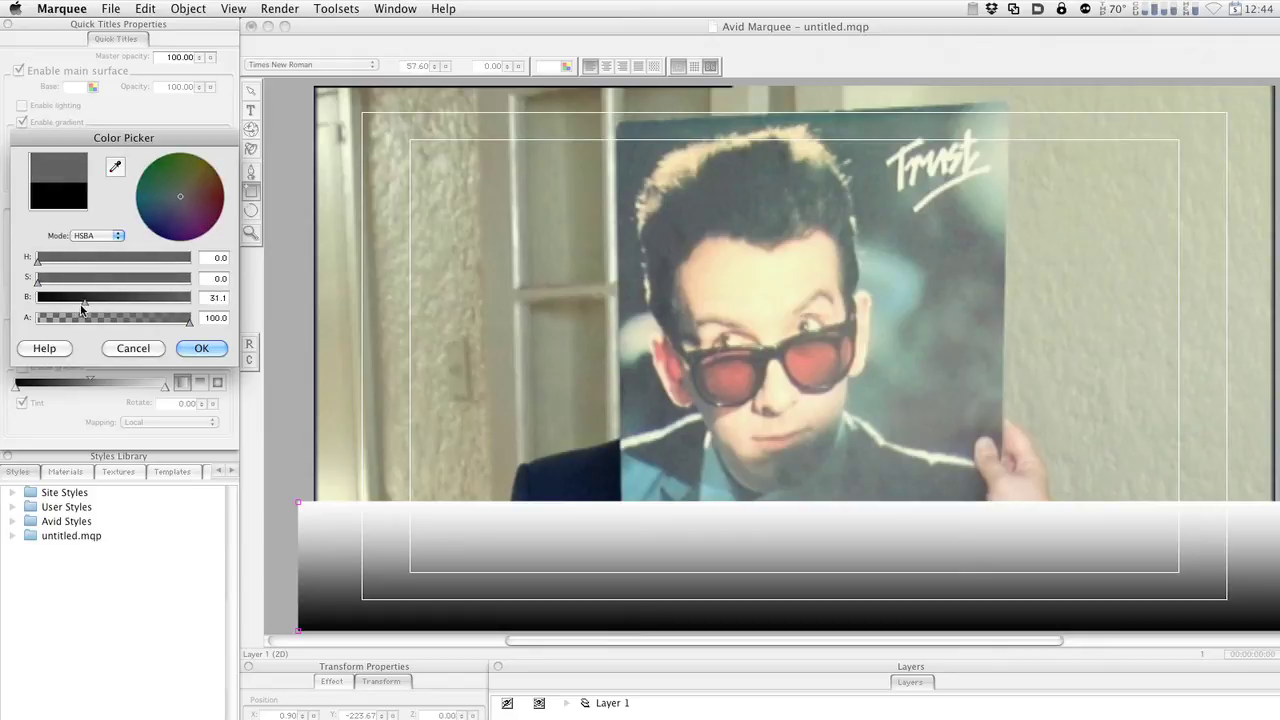
click(202, 349)
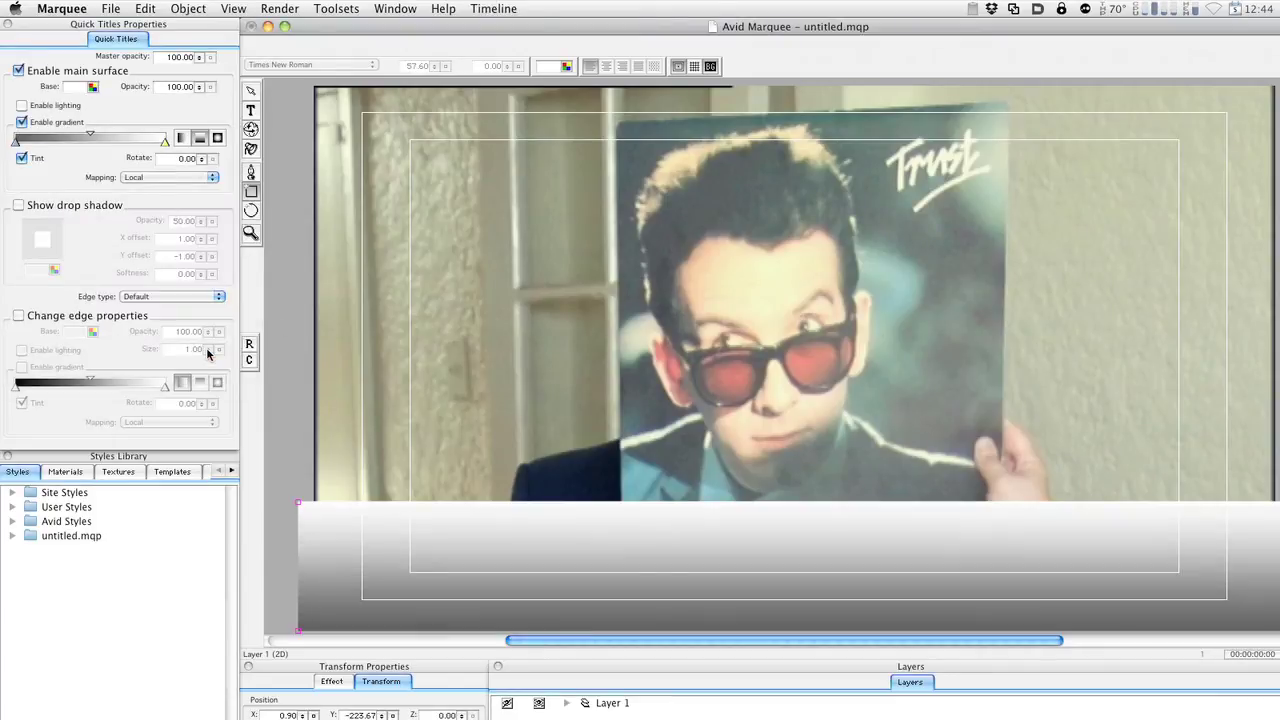
Lower the bar's surface opacity to 65.33.
click(198, 87)
drag(198, 88, 191, 168)
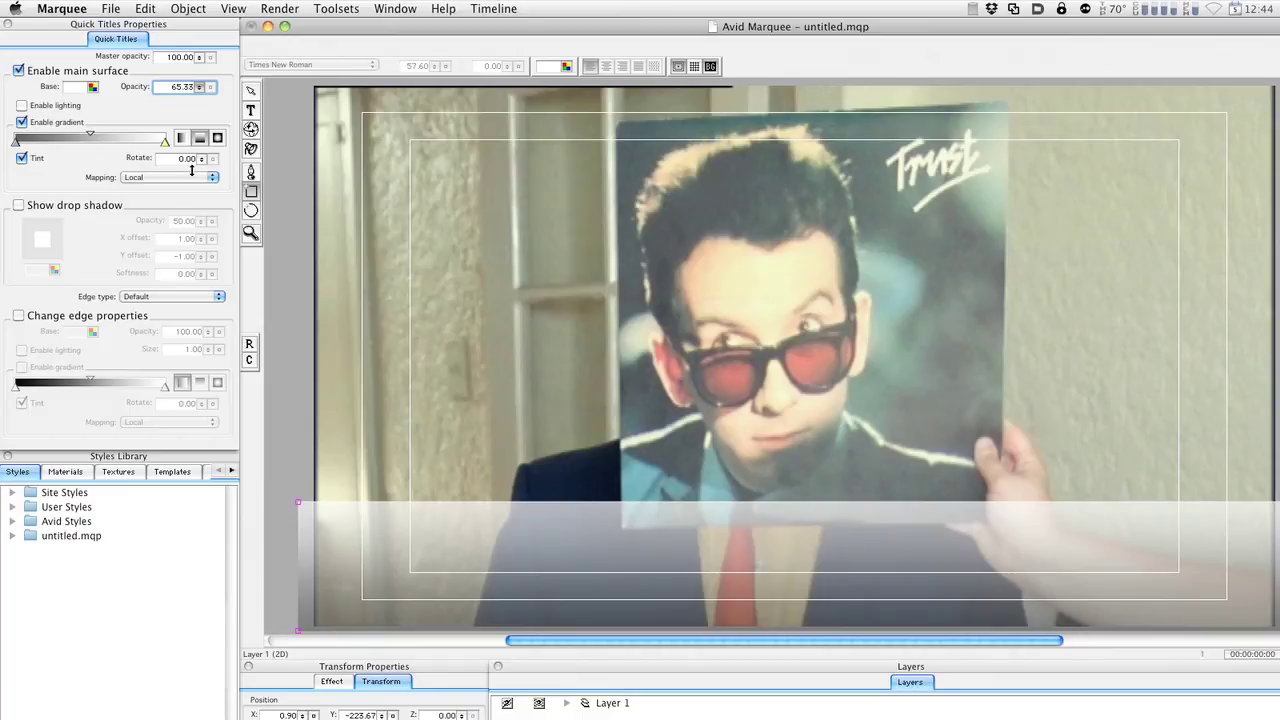
drag(192, 170, 205, 166)
Draw a small circle at the bar's left end, then nudge and shrink it into place.
click(251, 212)
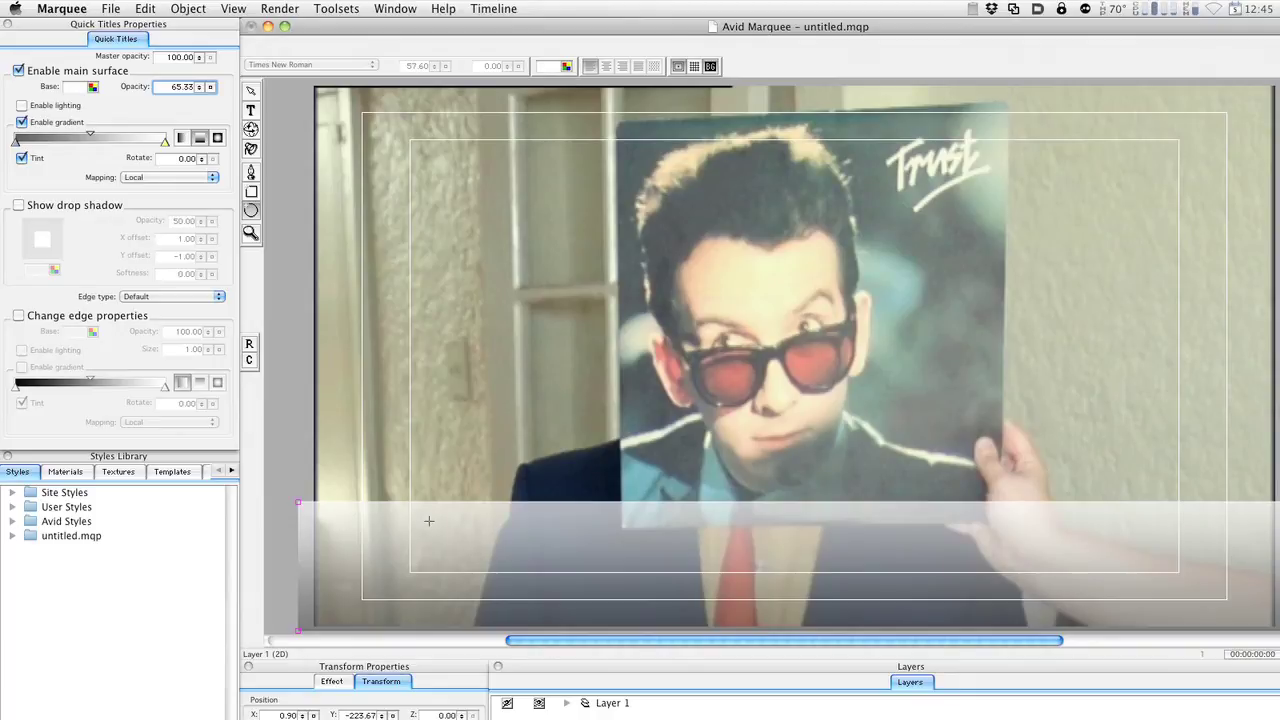
mouse_move(410, 517)
mouse_down()
mouse_move(485, 568)
mouse_move(463, 538)
mouse_up()
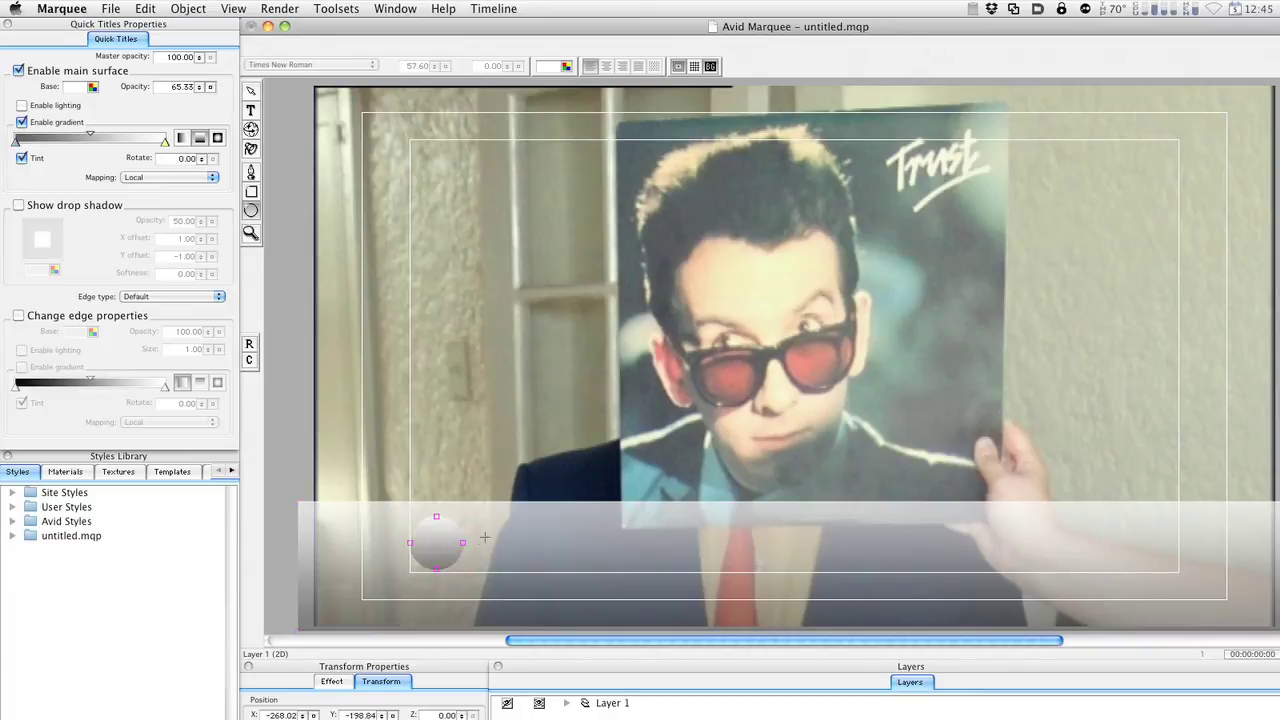
click(251, 91)
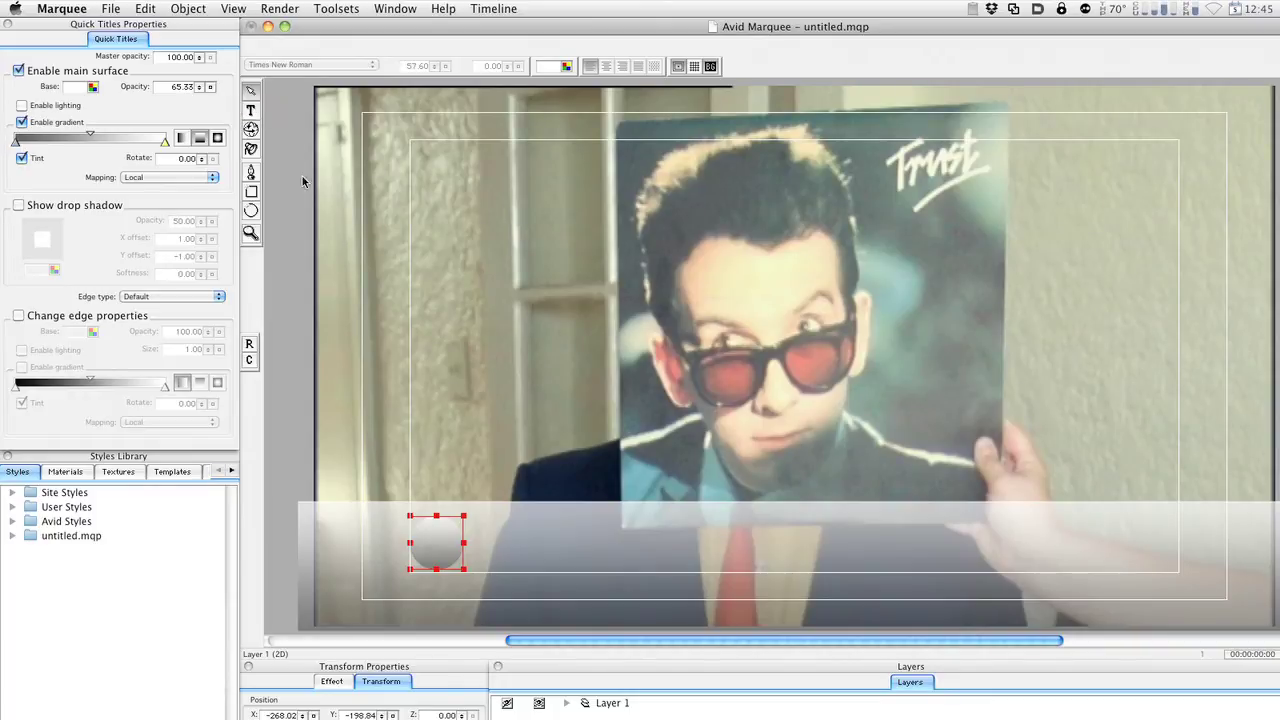
drag(448, 540, 449, 543)
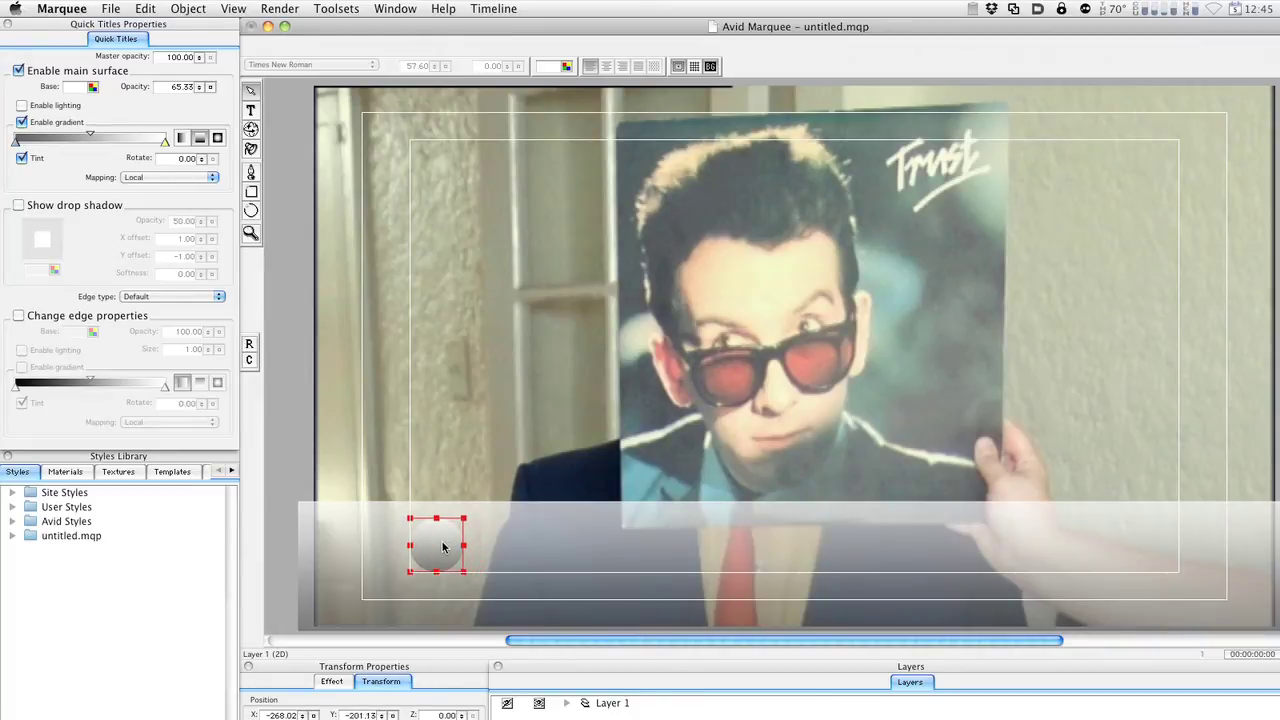
drag(443, 546, 443, 546)
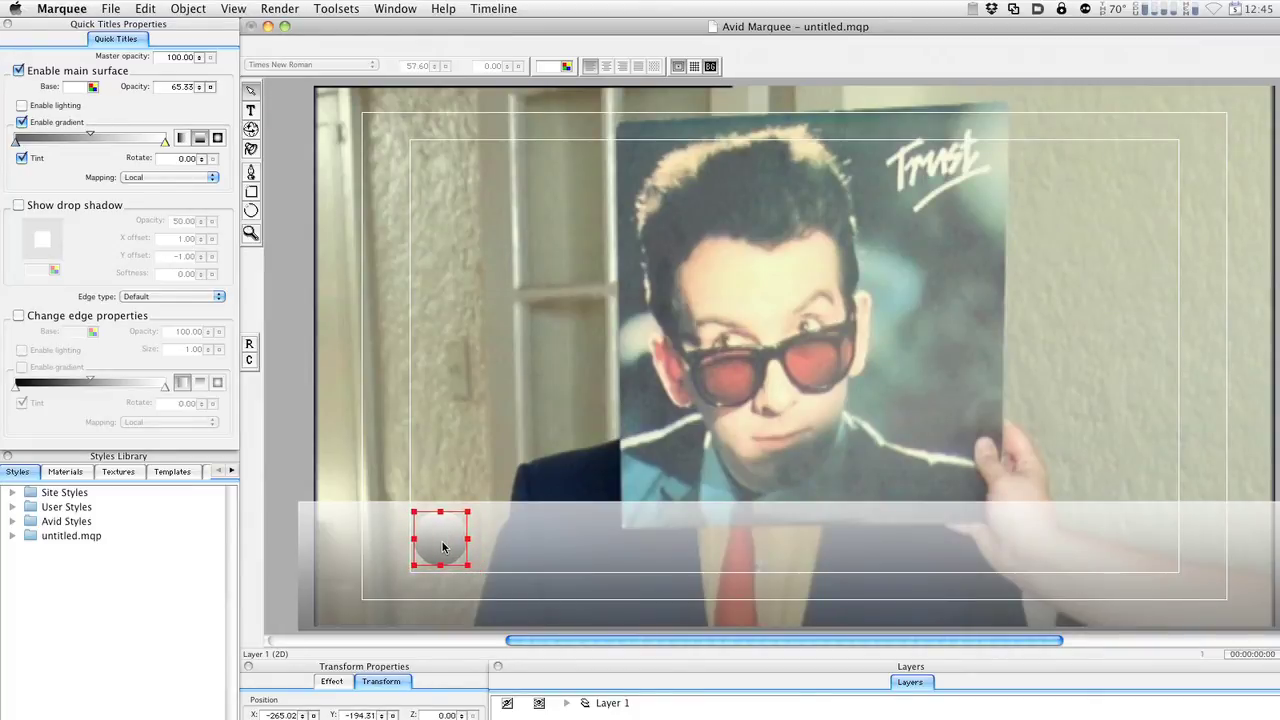
key(Right)
key(Right)
key(Right)
key(Left)
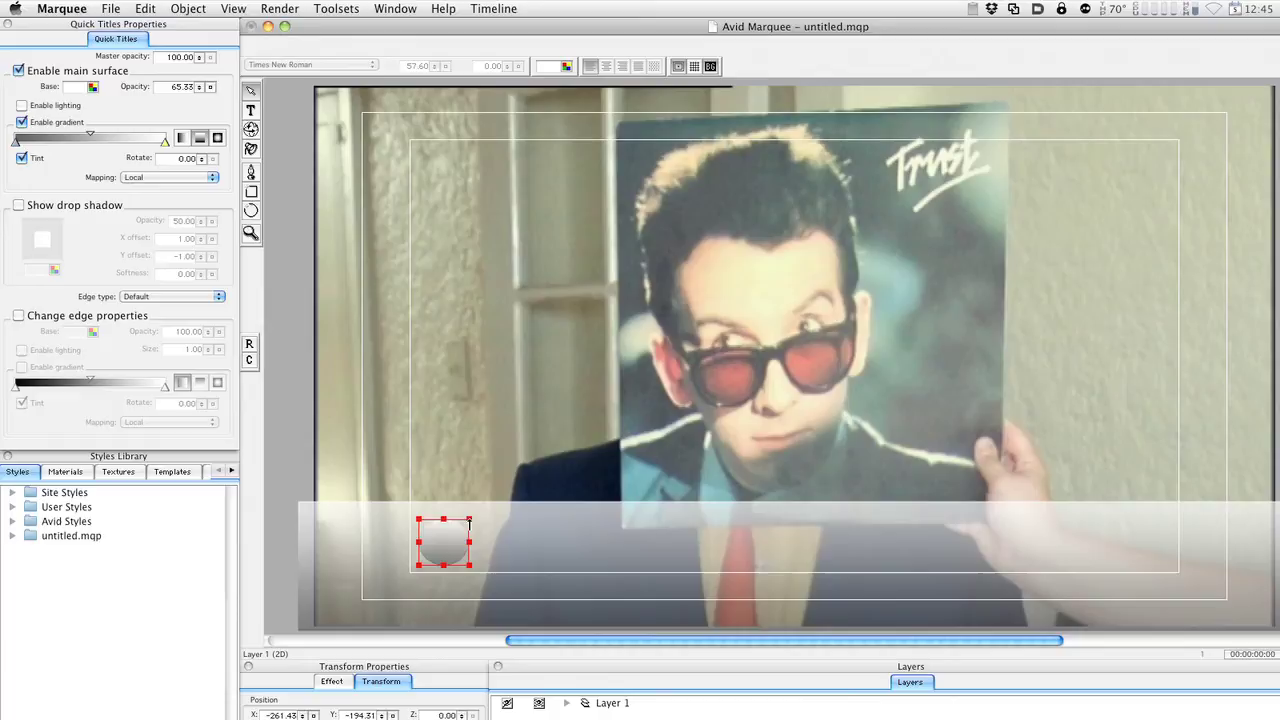
mouse_move(472, 514)
mouse_down()
mouse_move(495, 519)
mouse_move(471, 512)
mouse_move(465, 531)
mouse_up()
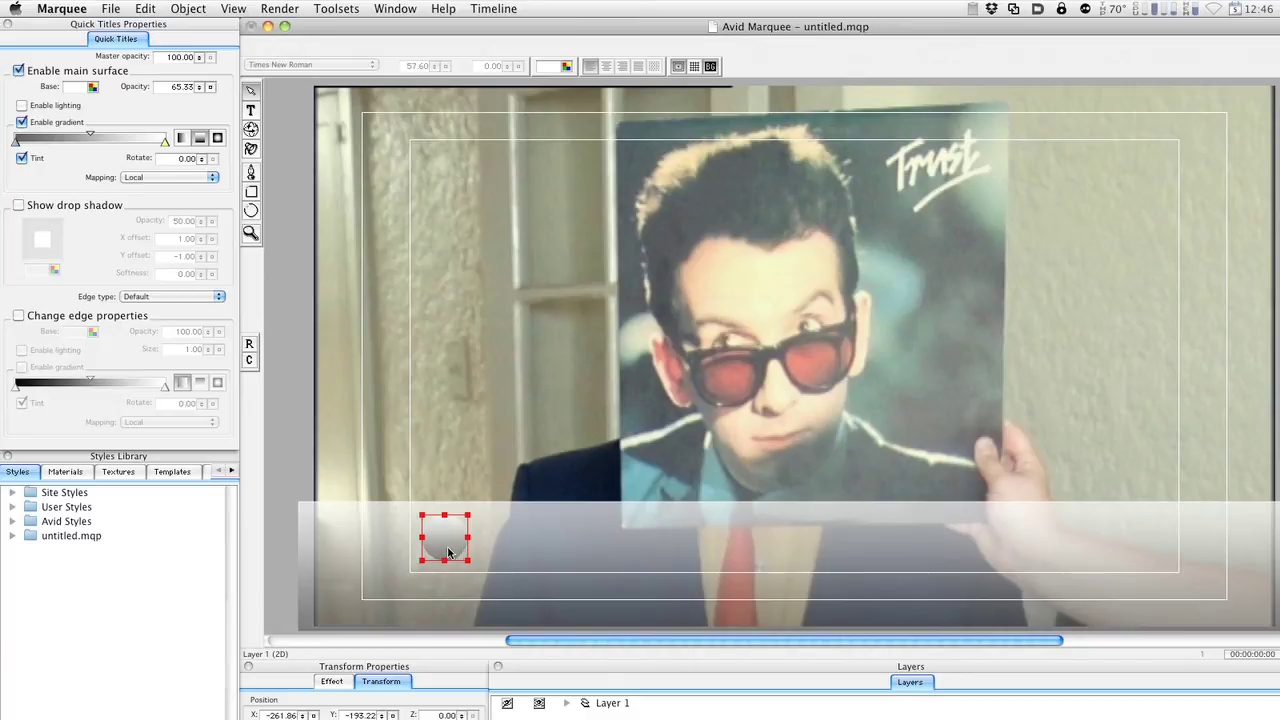
Fill the bar's small circle with dark red and raise its opacity to 100.
click(94, 89)
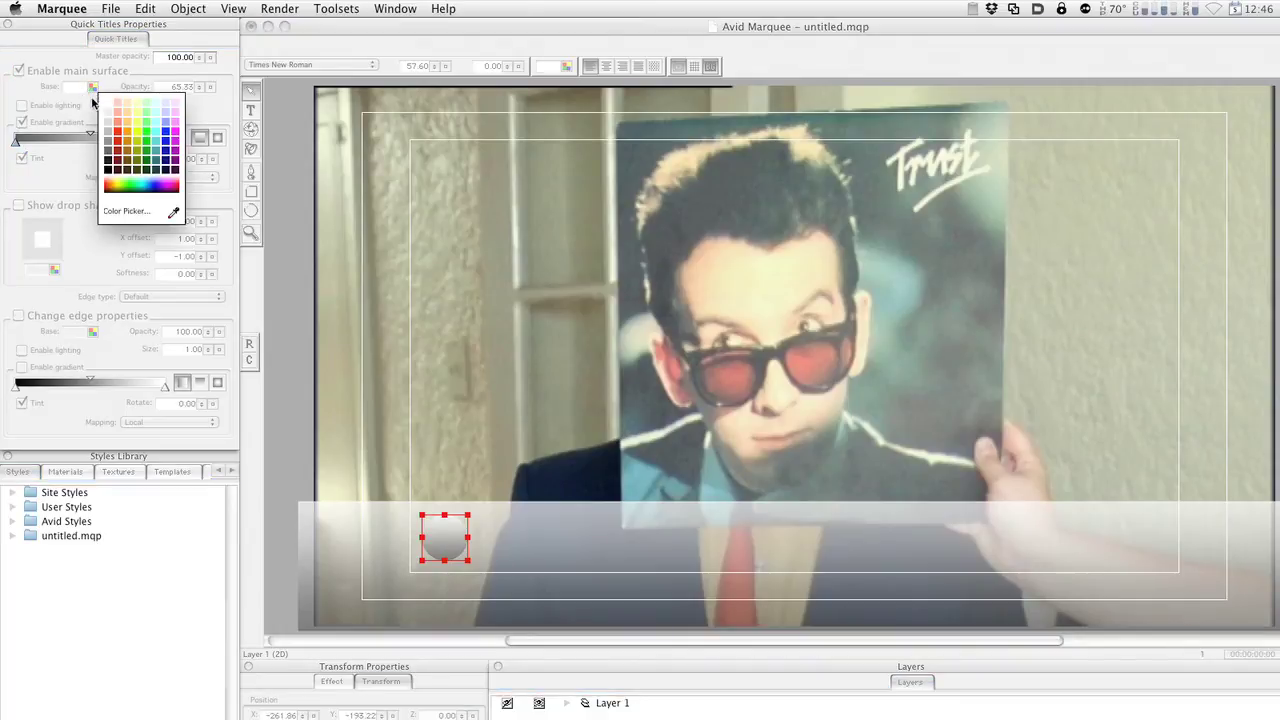
click(116, 112)
click(117, 151)
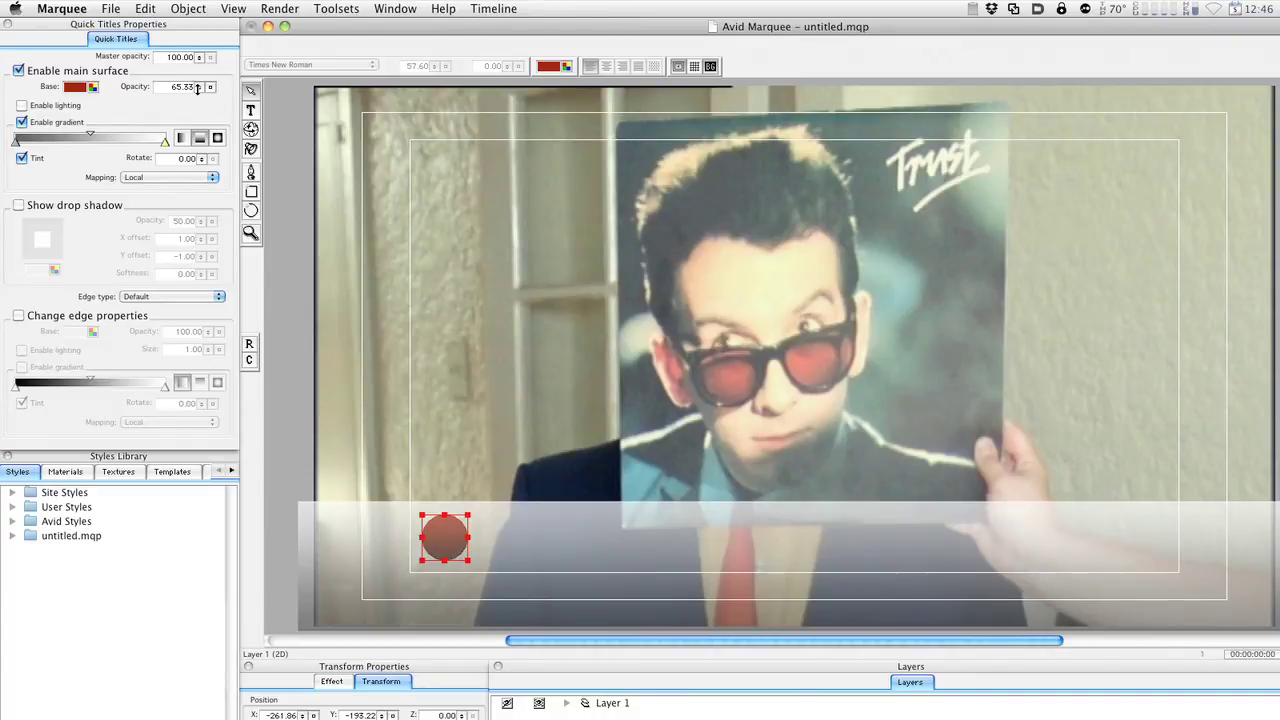
drag(196, 88, 198, 10)
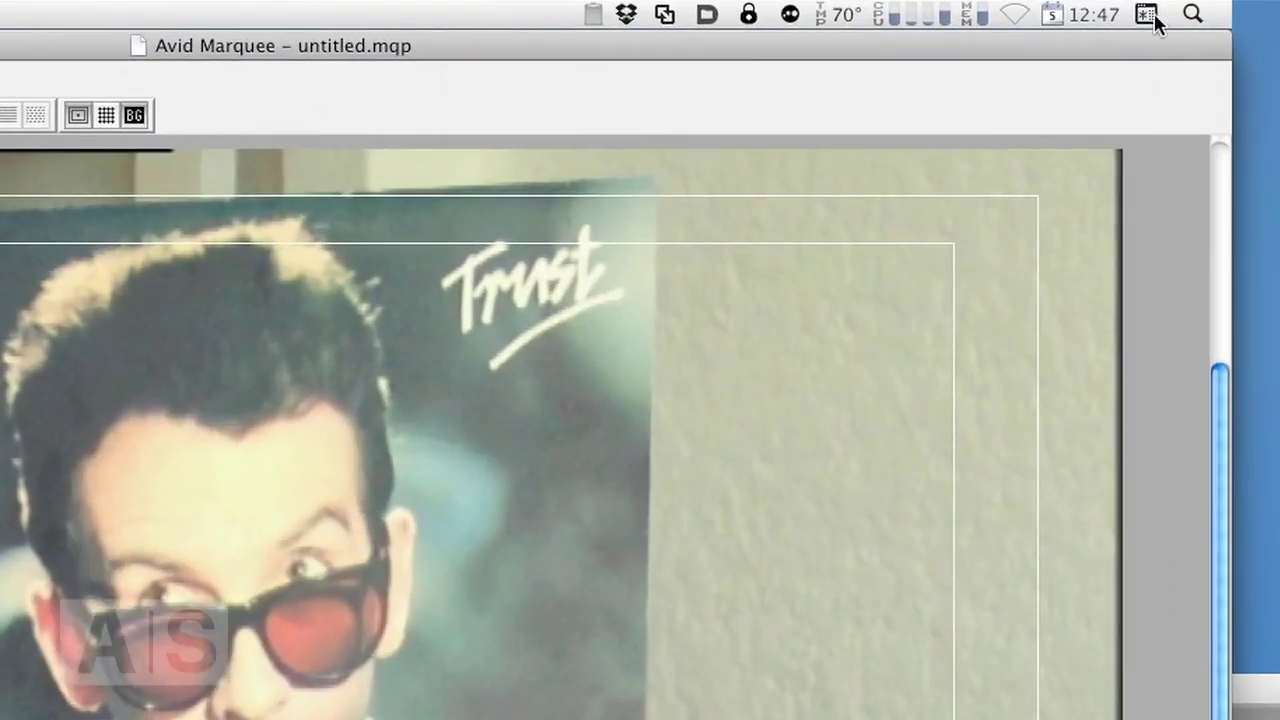
Bring up the macOS Character Viewer from the input menu and move its window into view.
click(1146, 14)
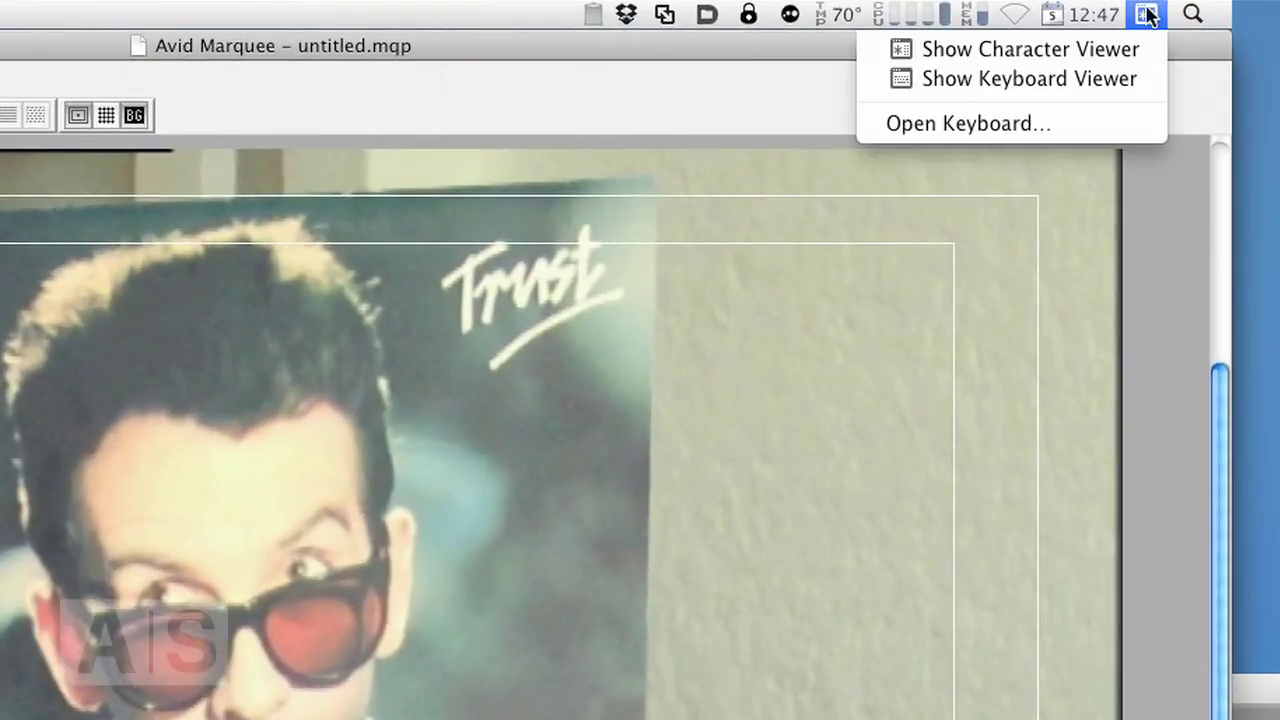
click(1086, 50)
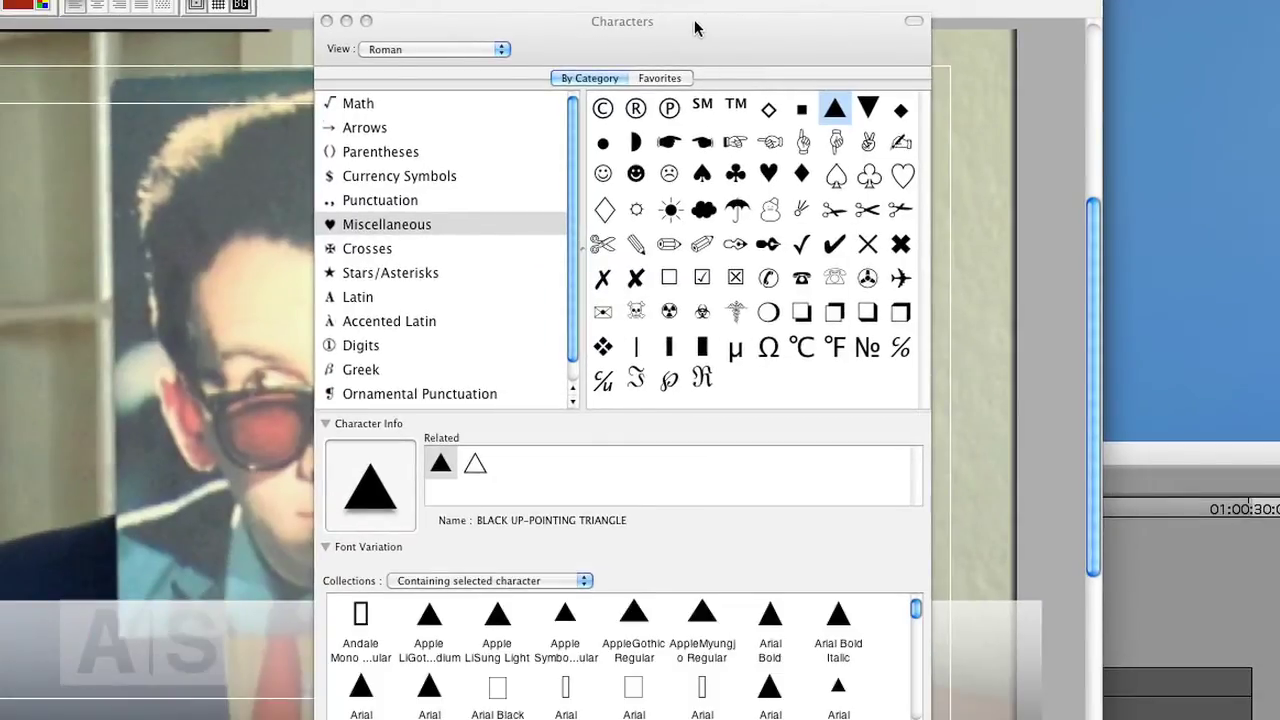
drag(600, 25, 598, 2)
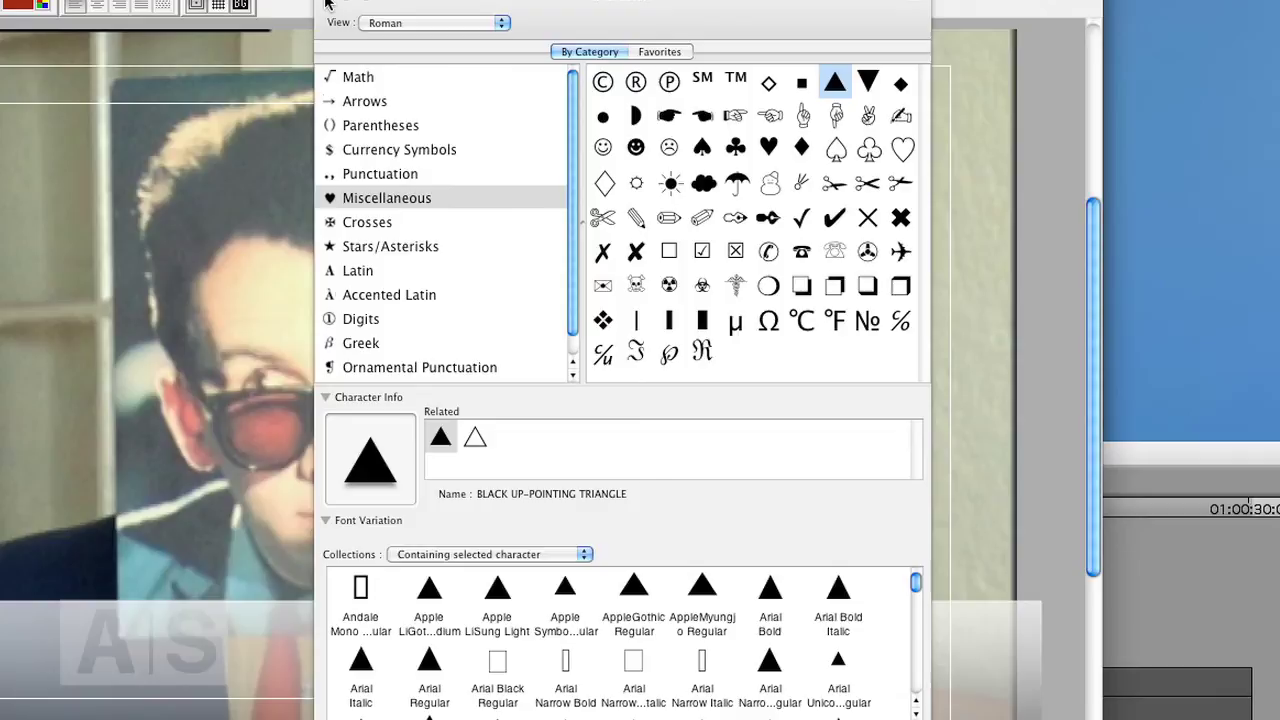
Paste the black up-pointing triangle into a new text box above the red circle.
click(327, 5)
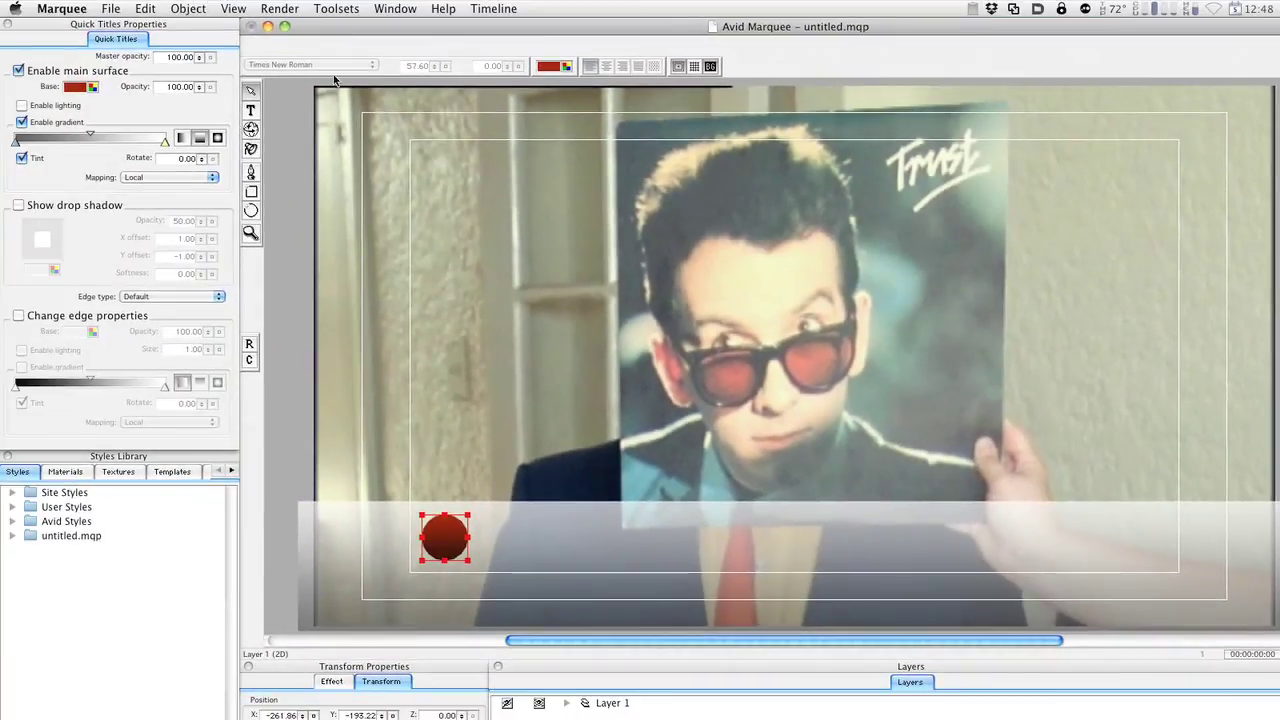
click(249, 113)
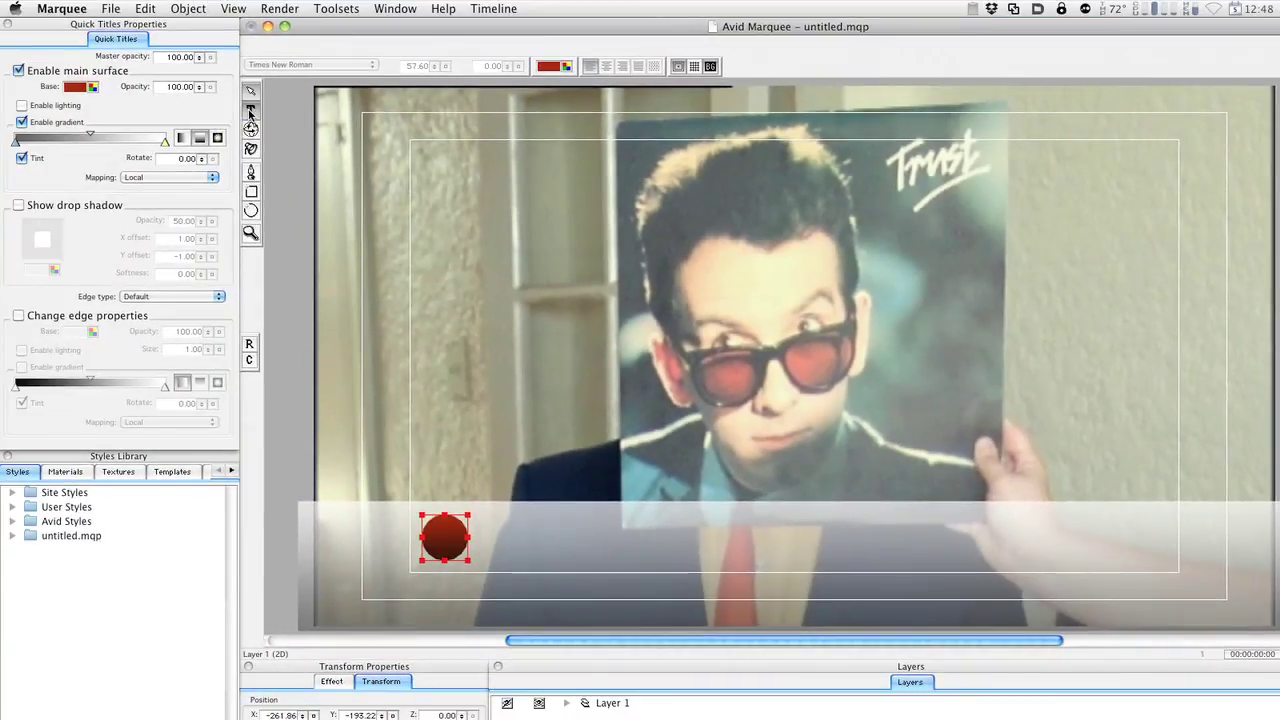
click(440, 536)
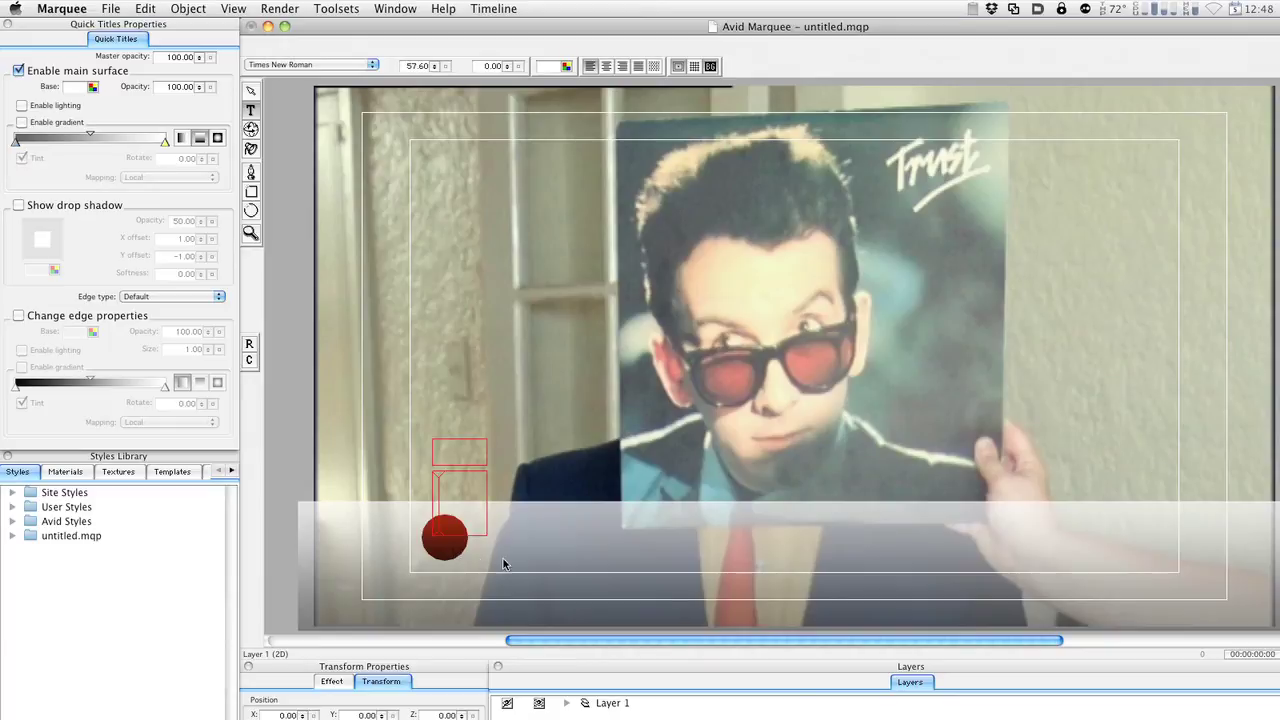
text(▲)
Shrink the triangle character's font size to 34.56.
double_click(443, 510)
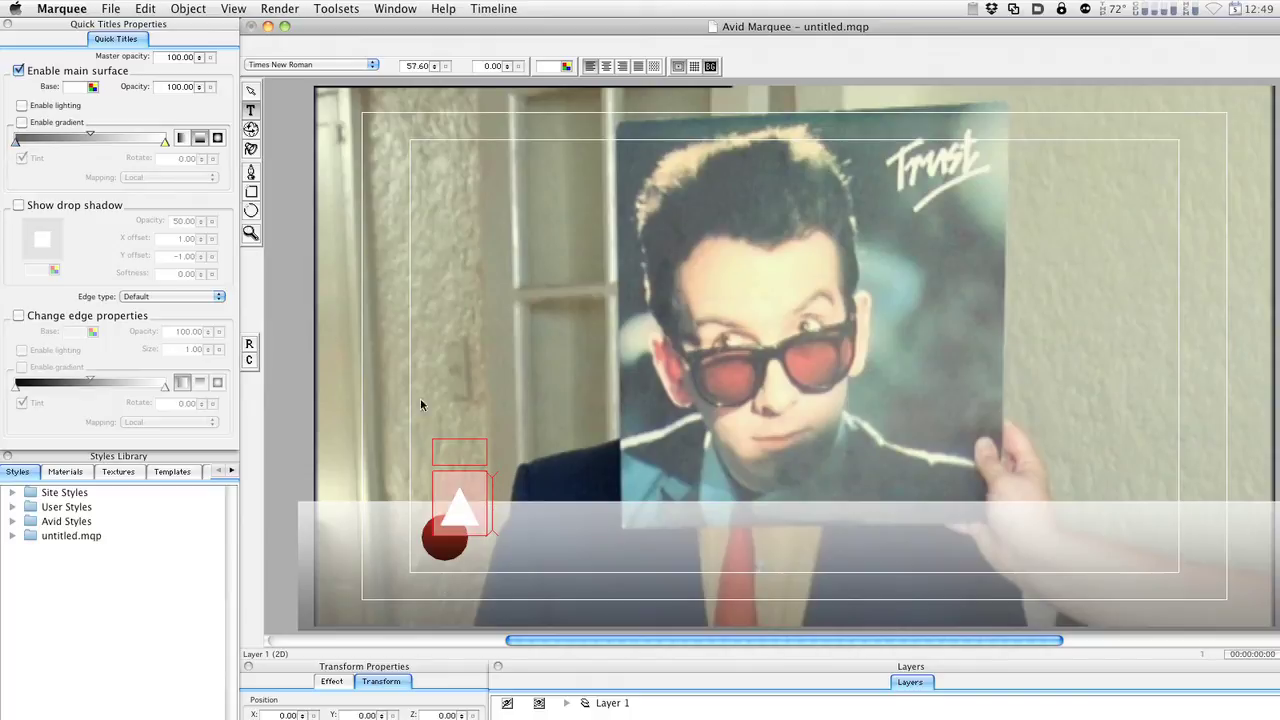
click(257, 92)
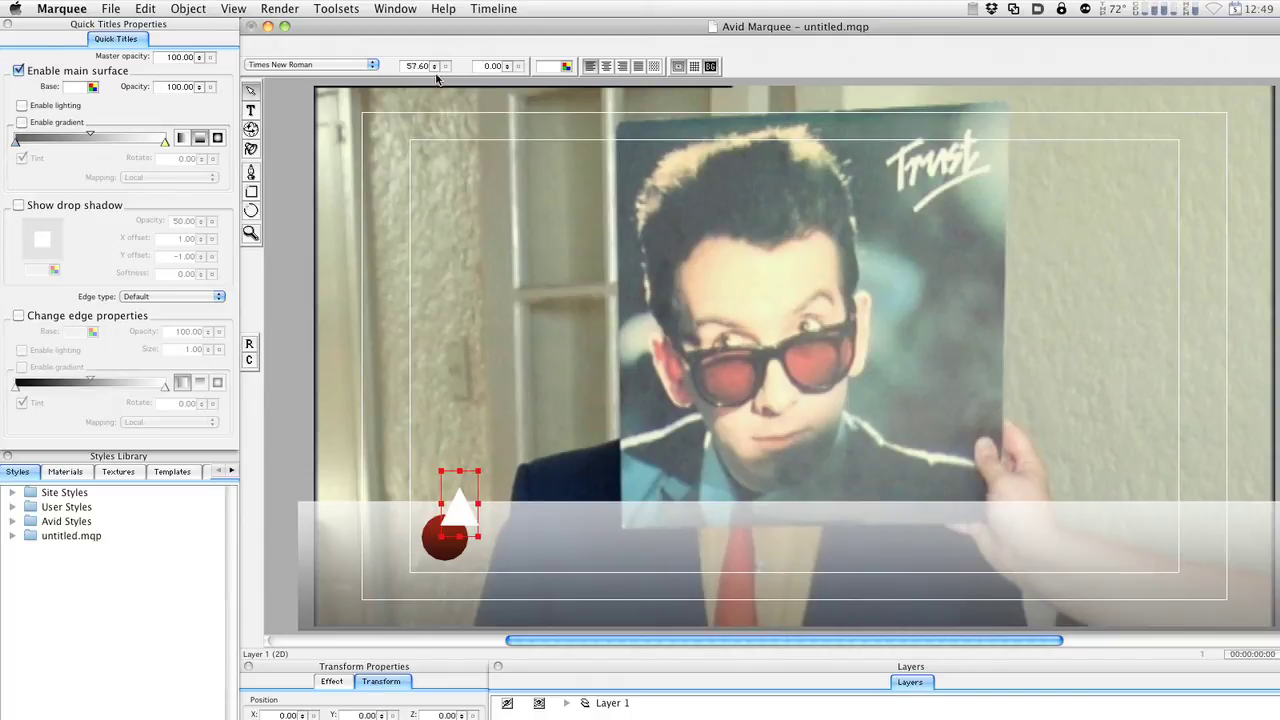
drag(434, 66, 439, 77)
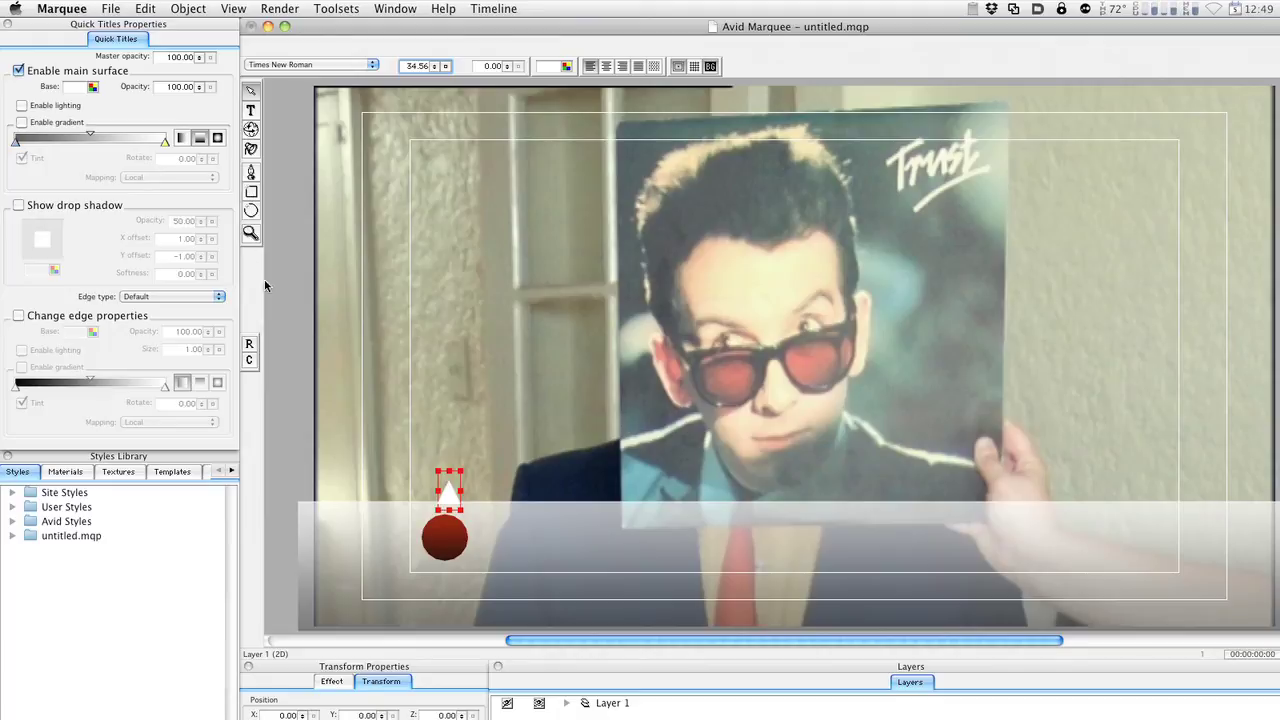
Zoom in on the triangle and rotate it 90° so it points right.
click(251, 233)
click(444, 497)
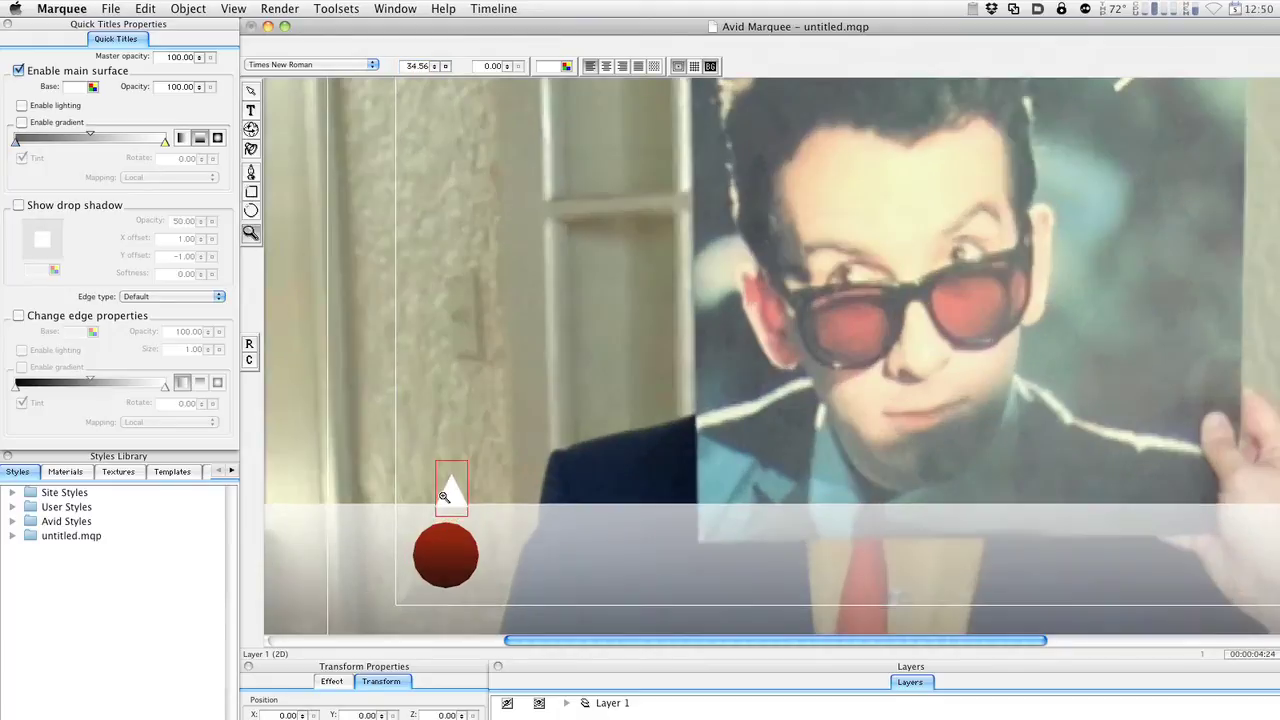
click(444, 497)
click(449, 500)
click(463, 500)
click(460, 497)
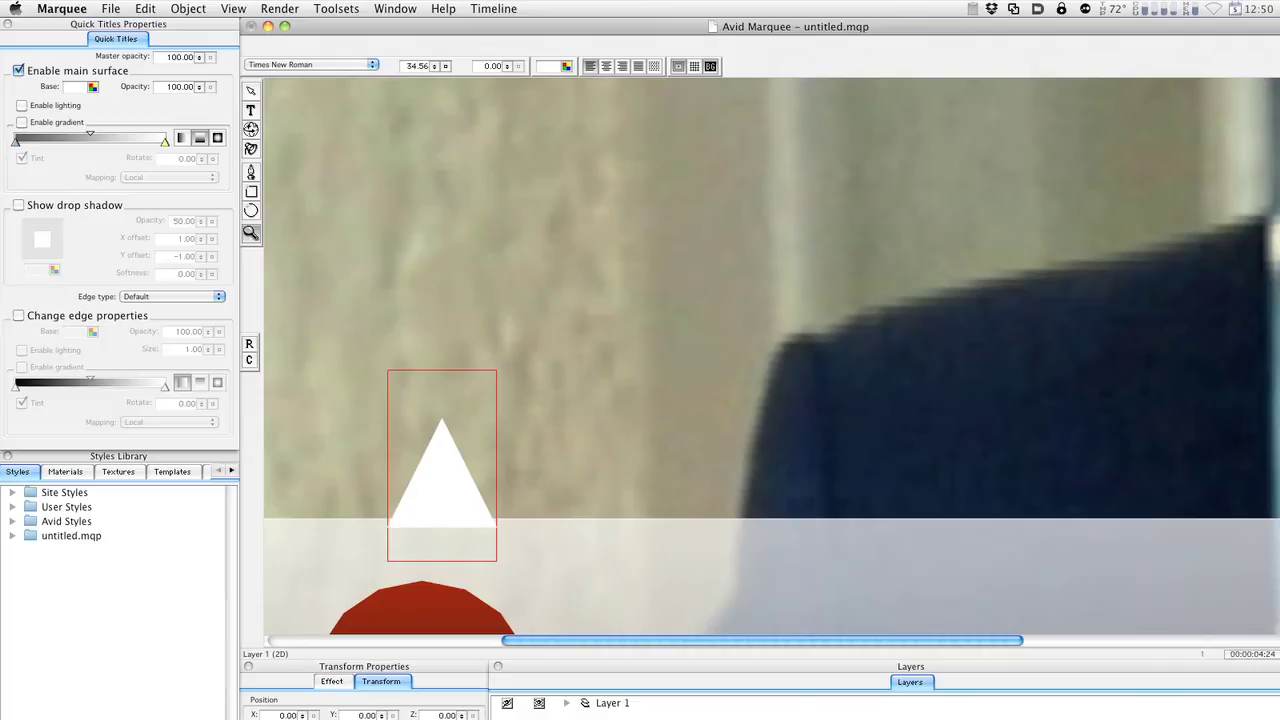
scroll(772, 356, down, 5)
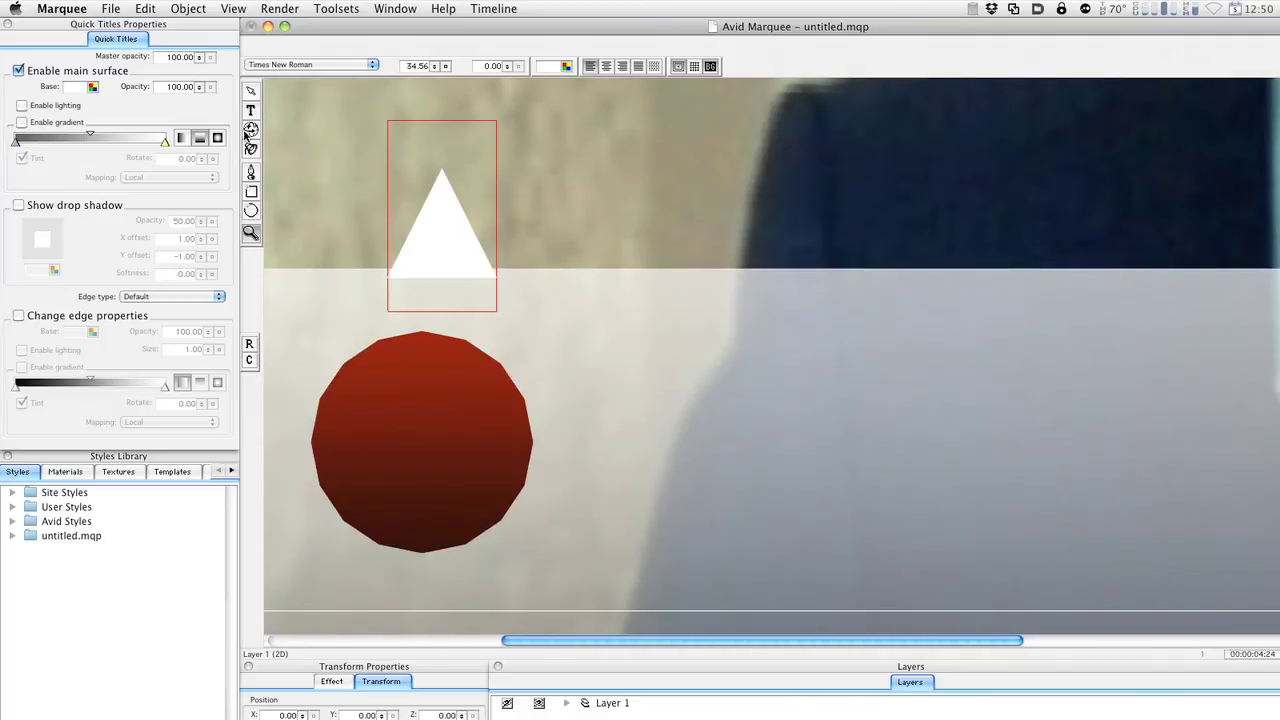
click(251, 133)
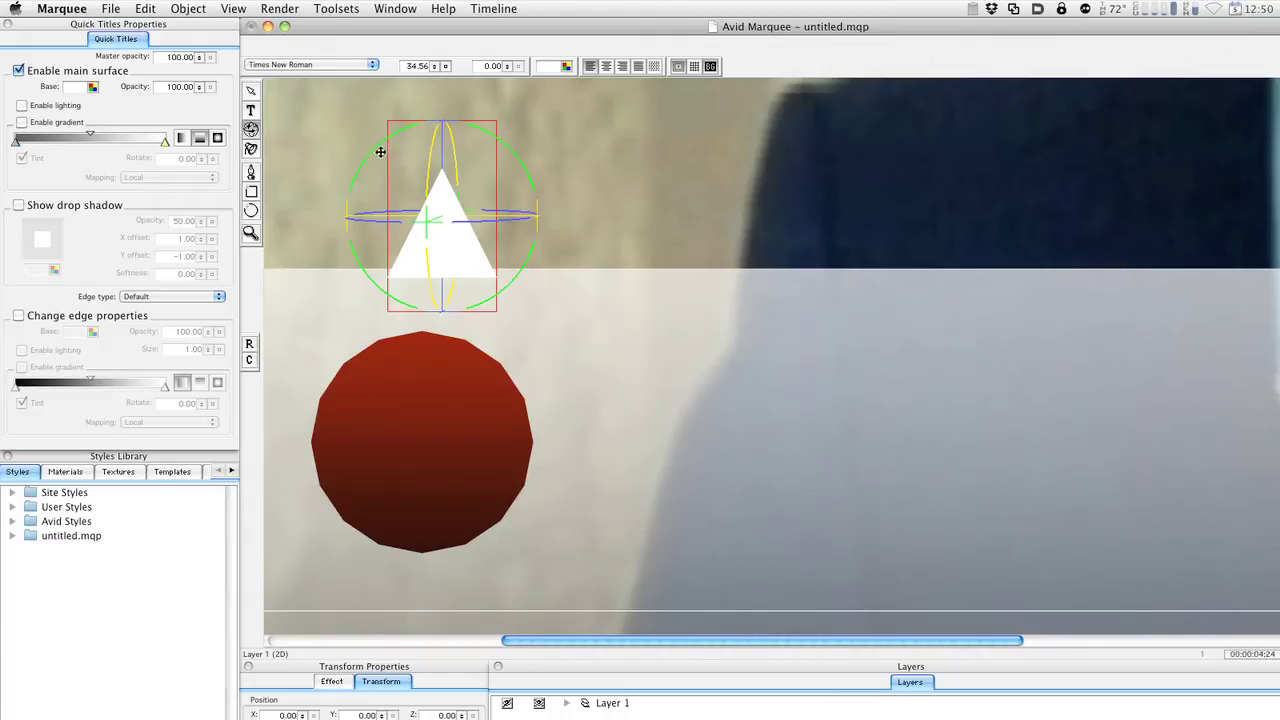
drag(380, 151, 537, 120)
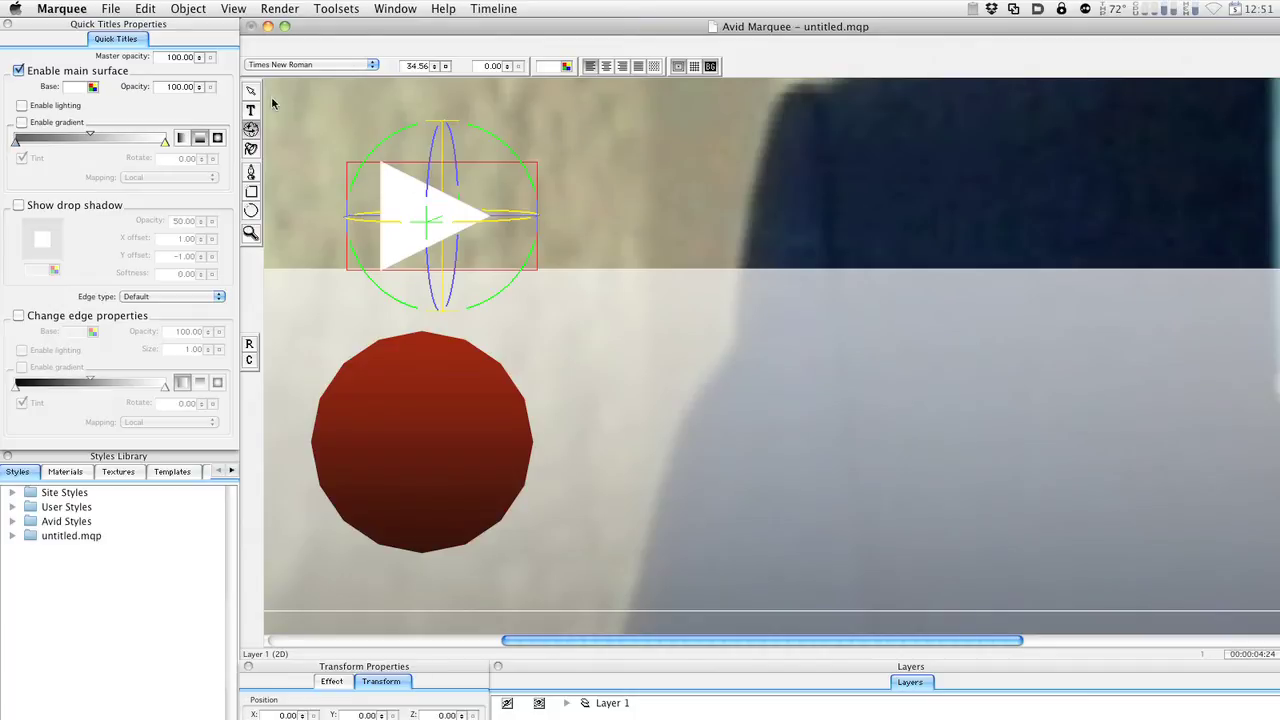
click(307, 112)
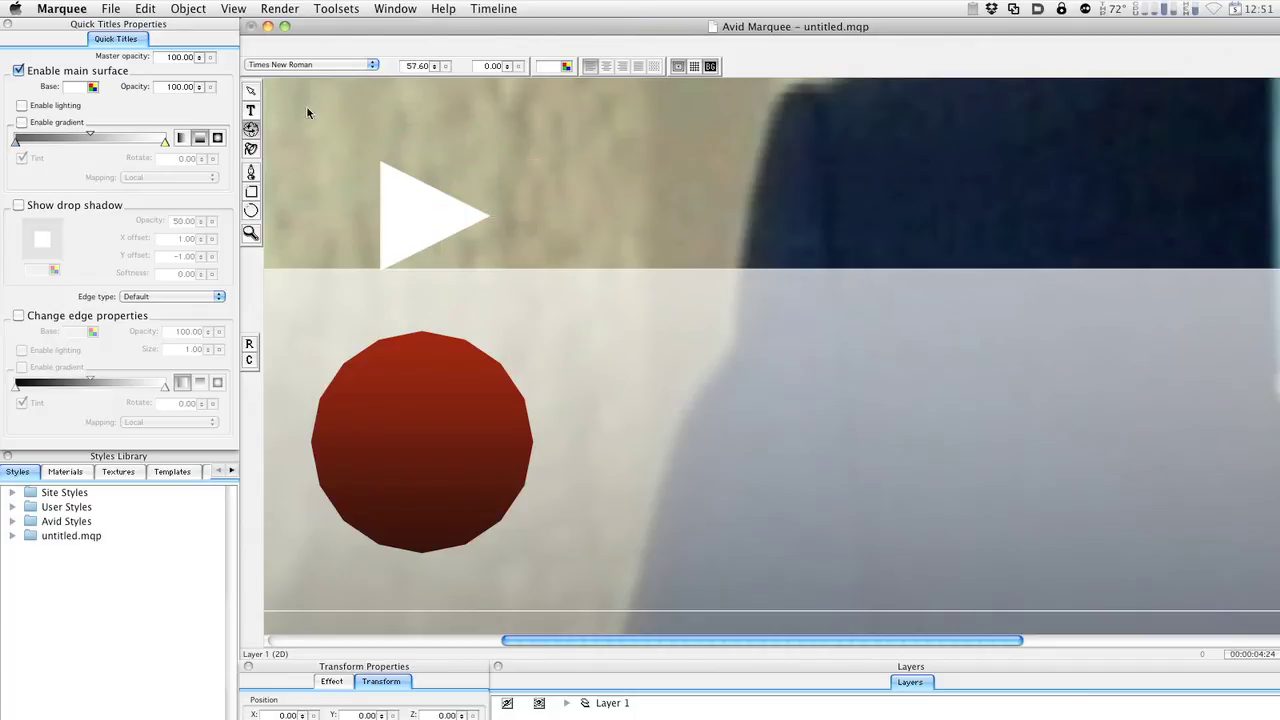
Drag the right-pointing triangle down onto the red circle.
click(426, 220)
drag(430, 232, 430, 432)
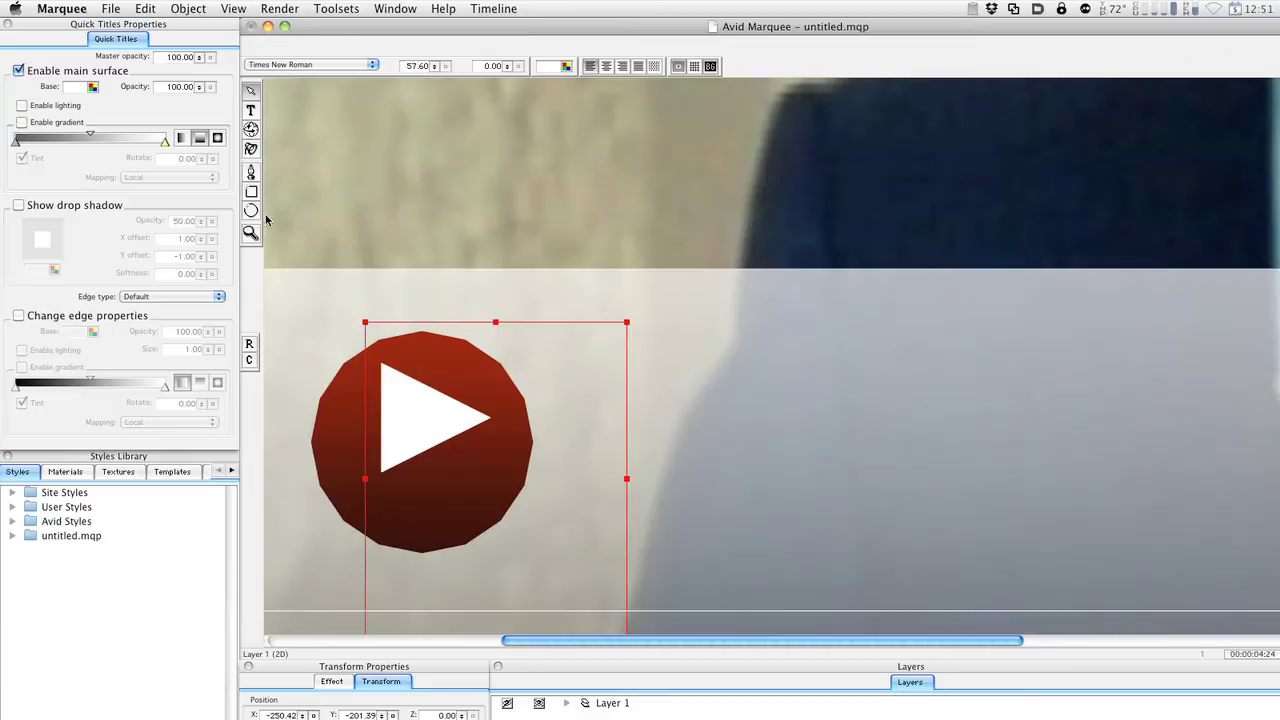
click(251, 233)
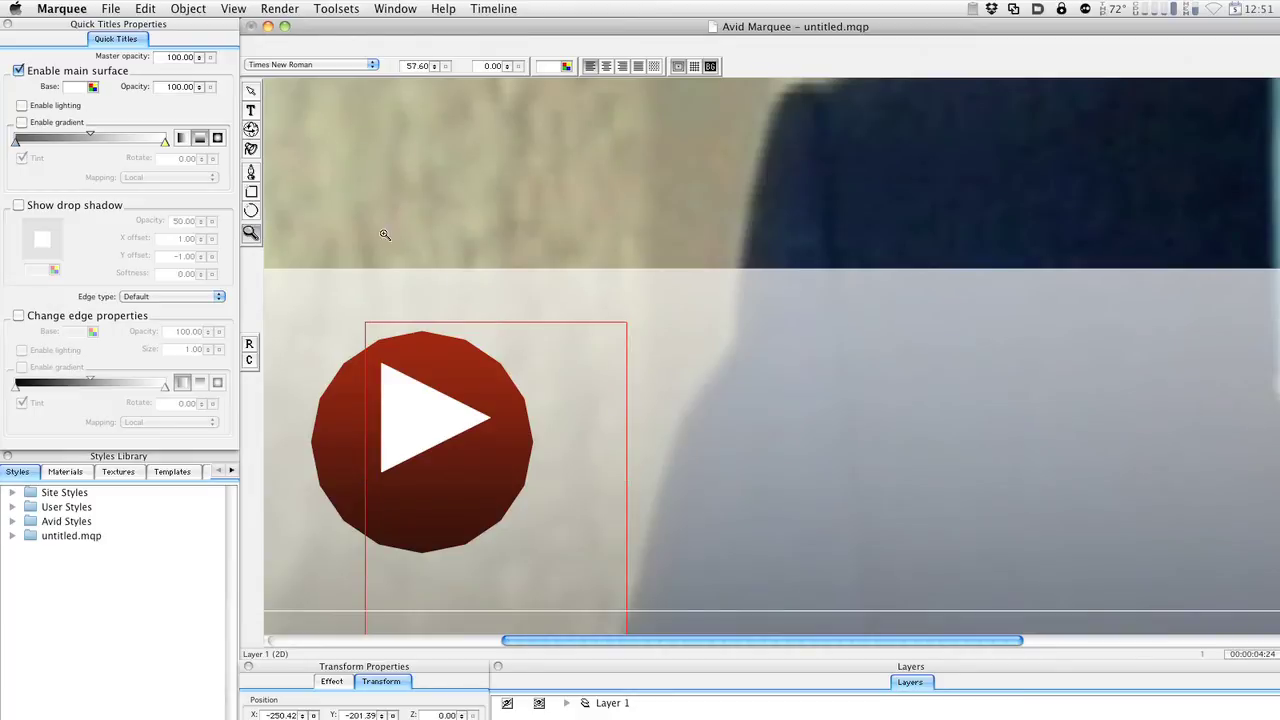
Fit the frame in view, nudge the play button slightly down and reselect it.
alt+click(617, 212)
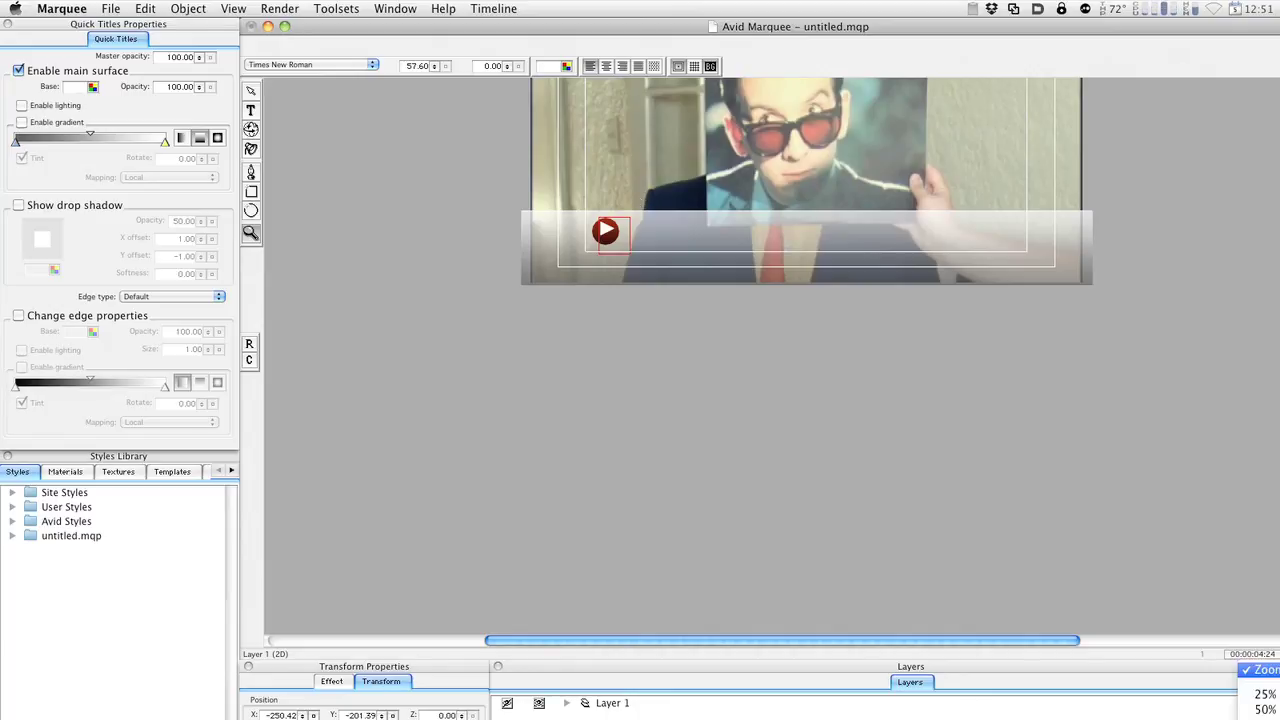
click(1166, 508)
drag(455, 561, 455, 565)
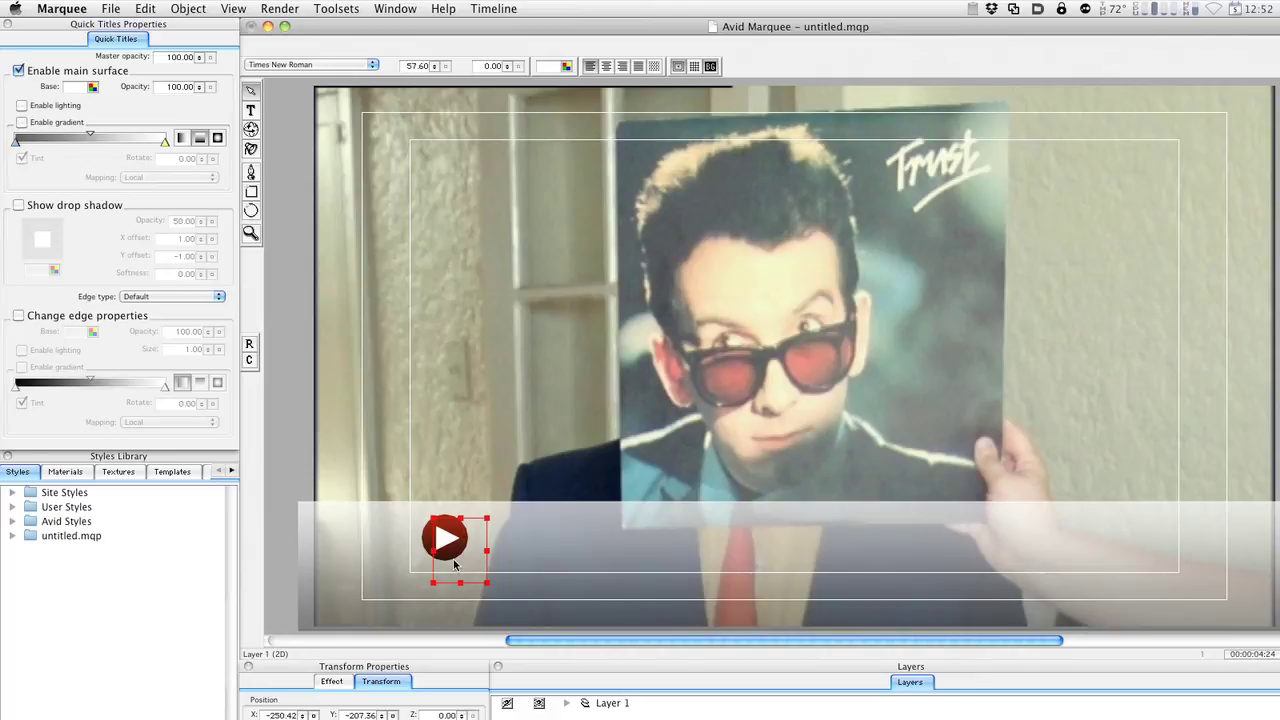
click(552, 297)
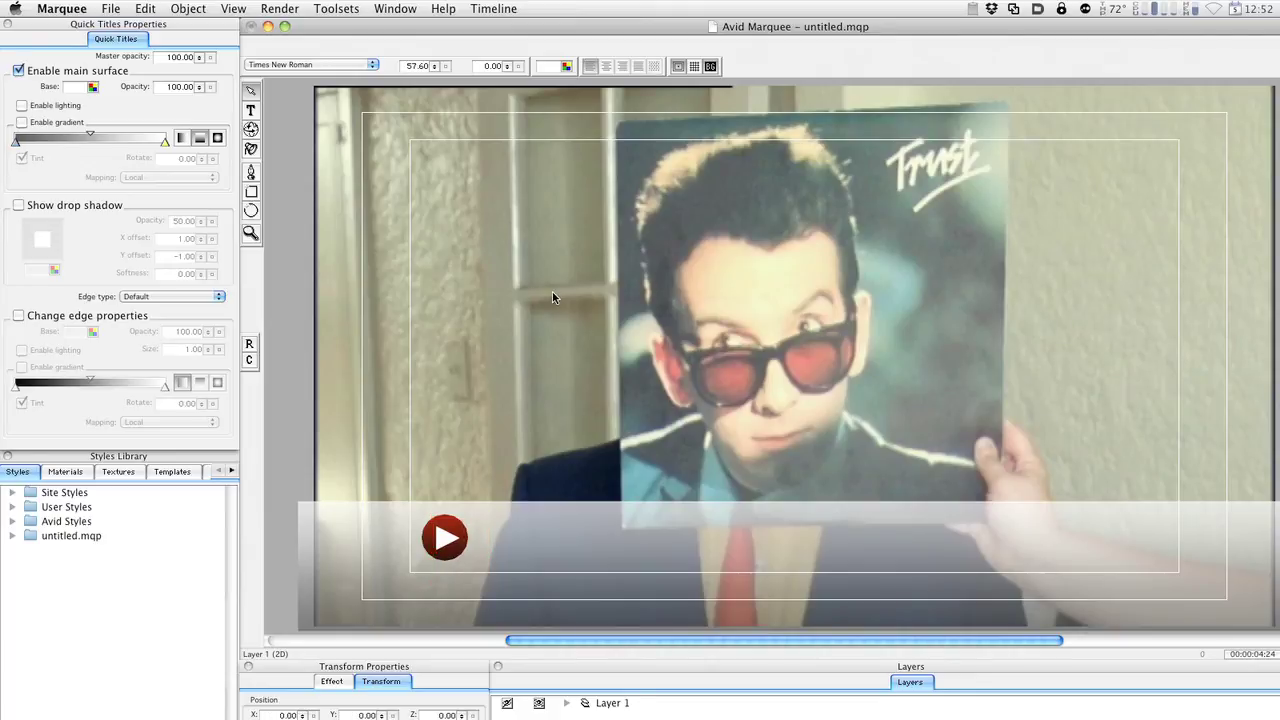
click(444, 540)
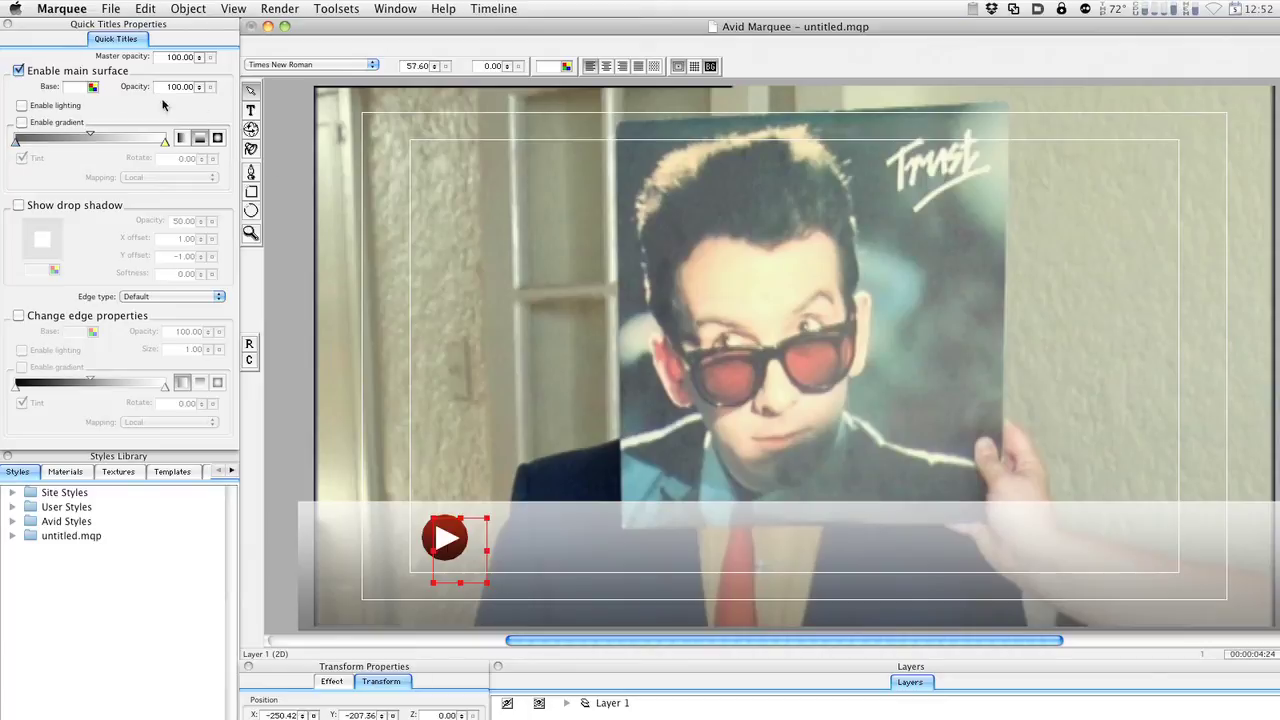
Enable a black-to-white gradient on the play button and make it horizontal.
click(21, 122)
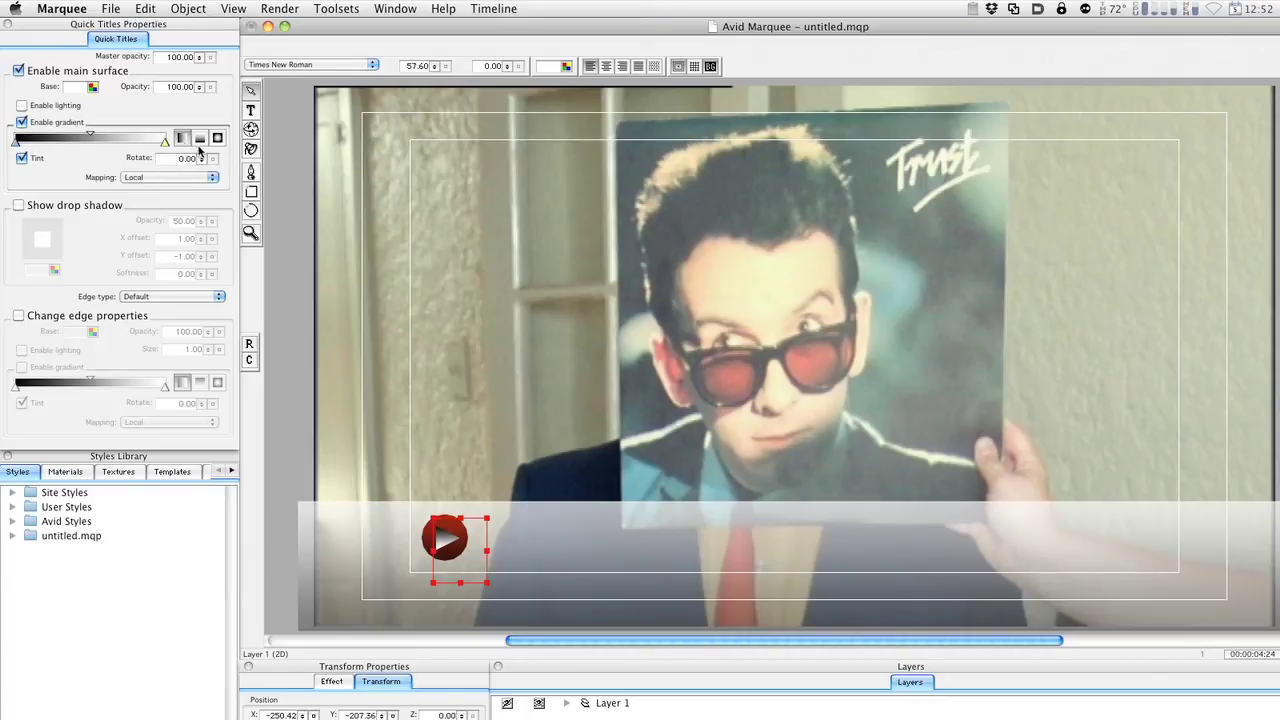
click(199, 143)
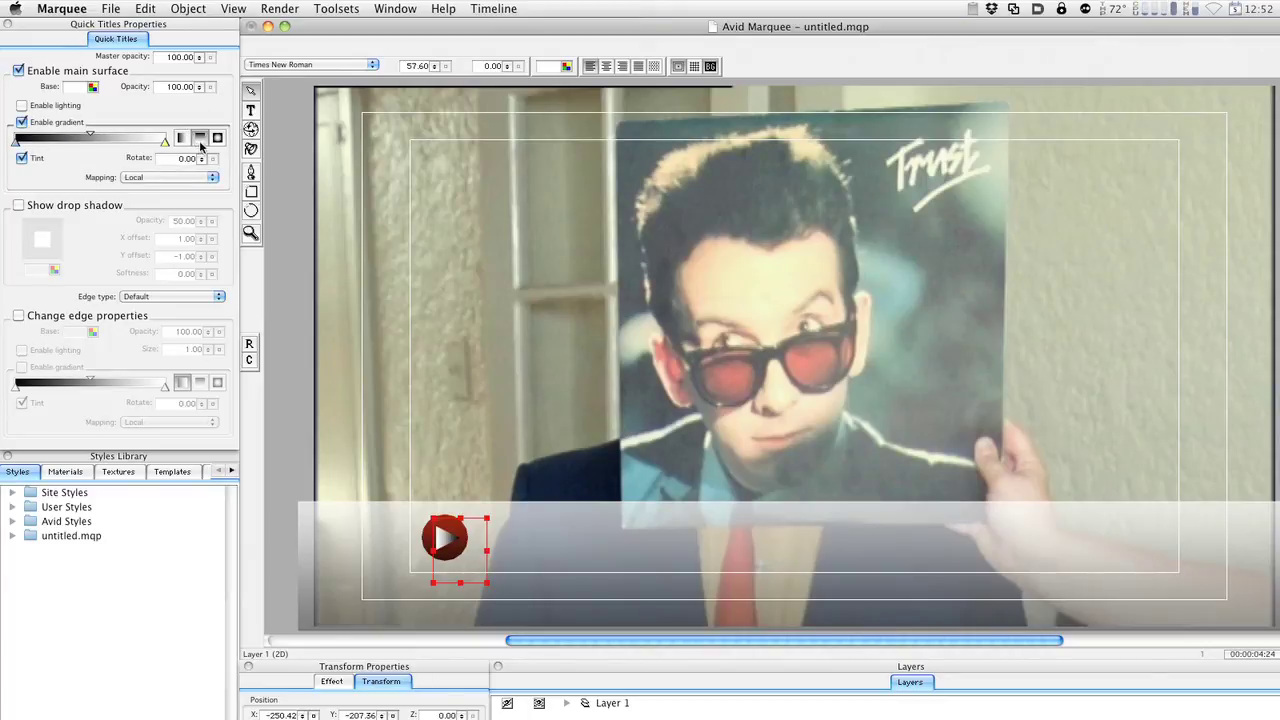
click(200, 143)
click(198, 142)
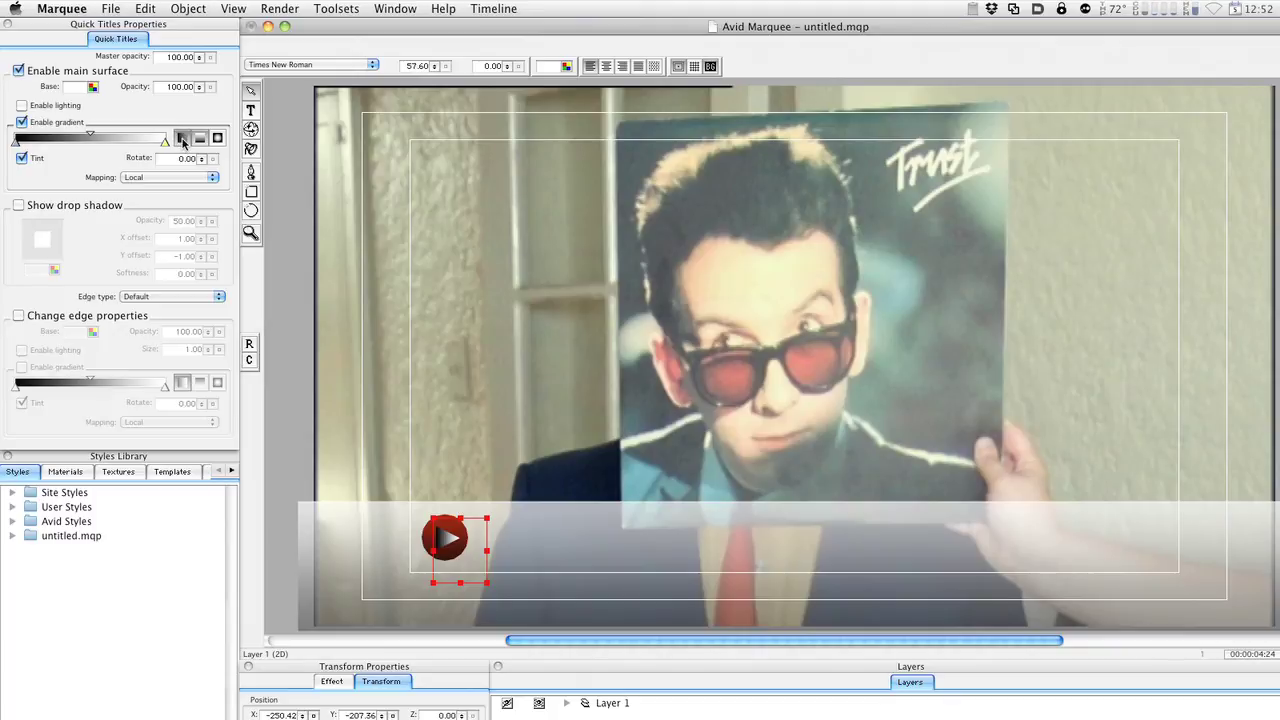
Return to the first gradient type and lighten its dark left stop to grey.
click(183, 142)
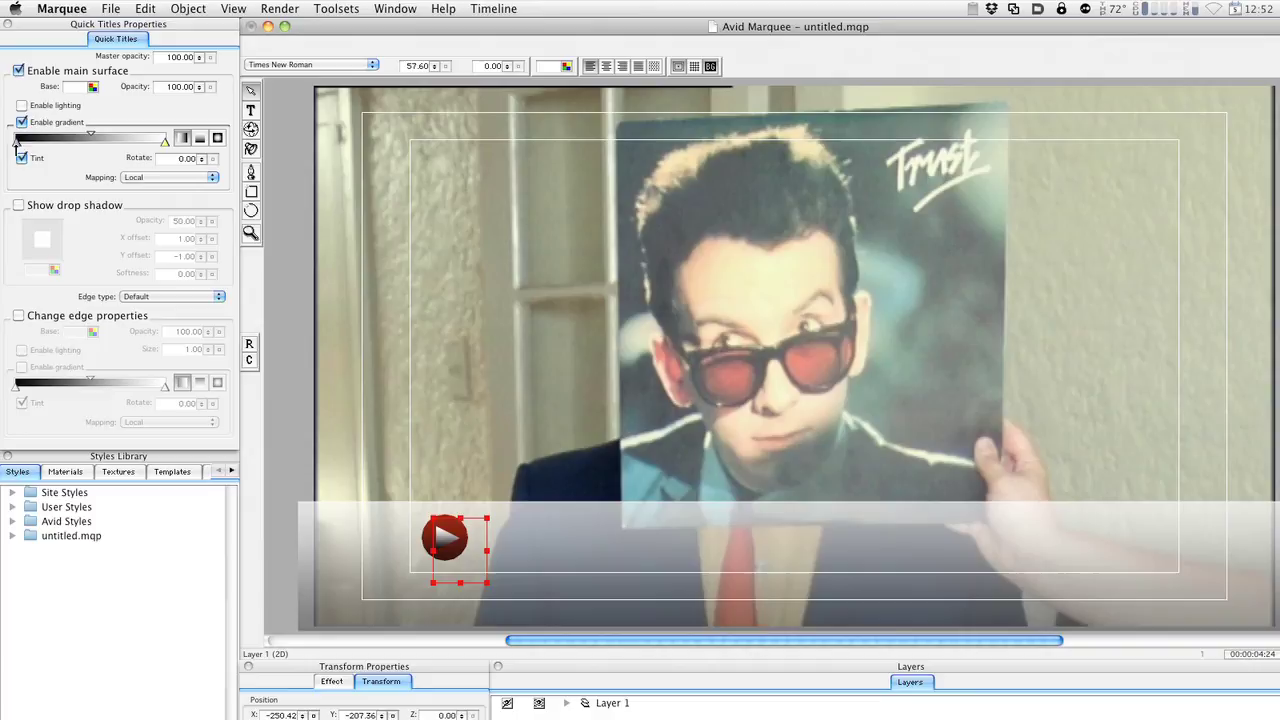
double_click(17, 145)
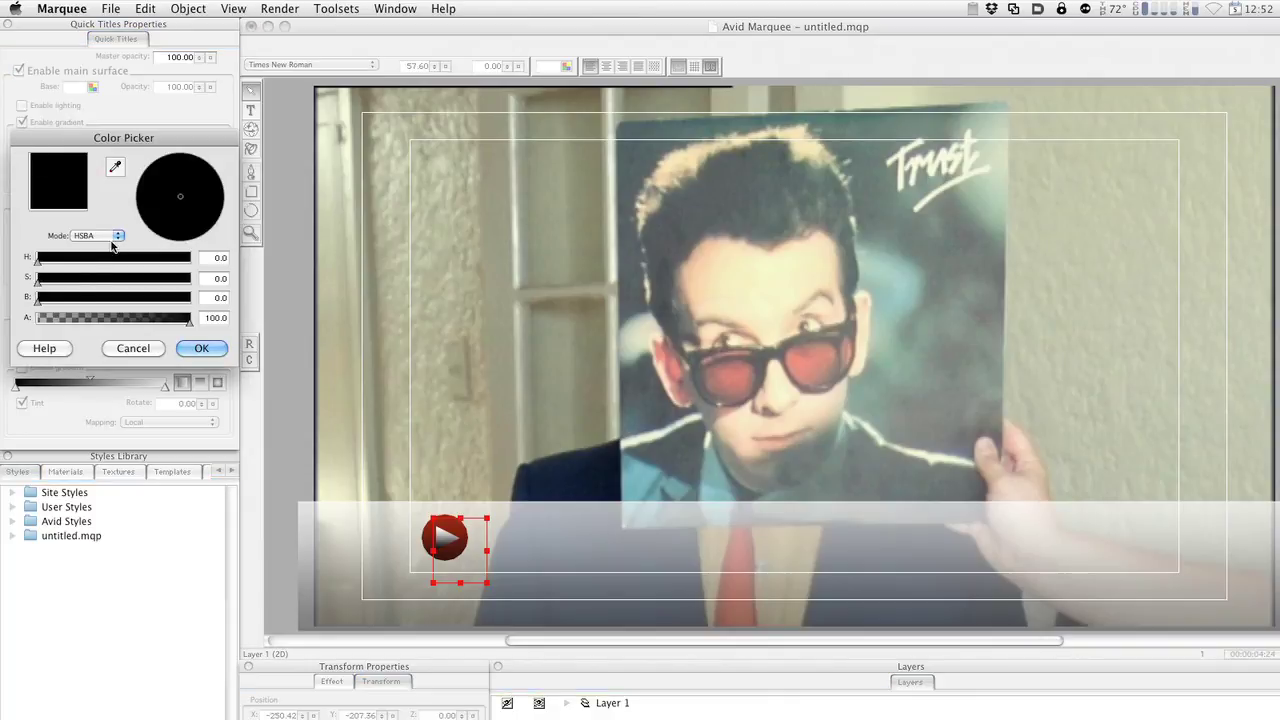
drag(39, 298, 145, 300)
click(201, 349)
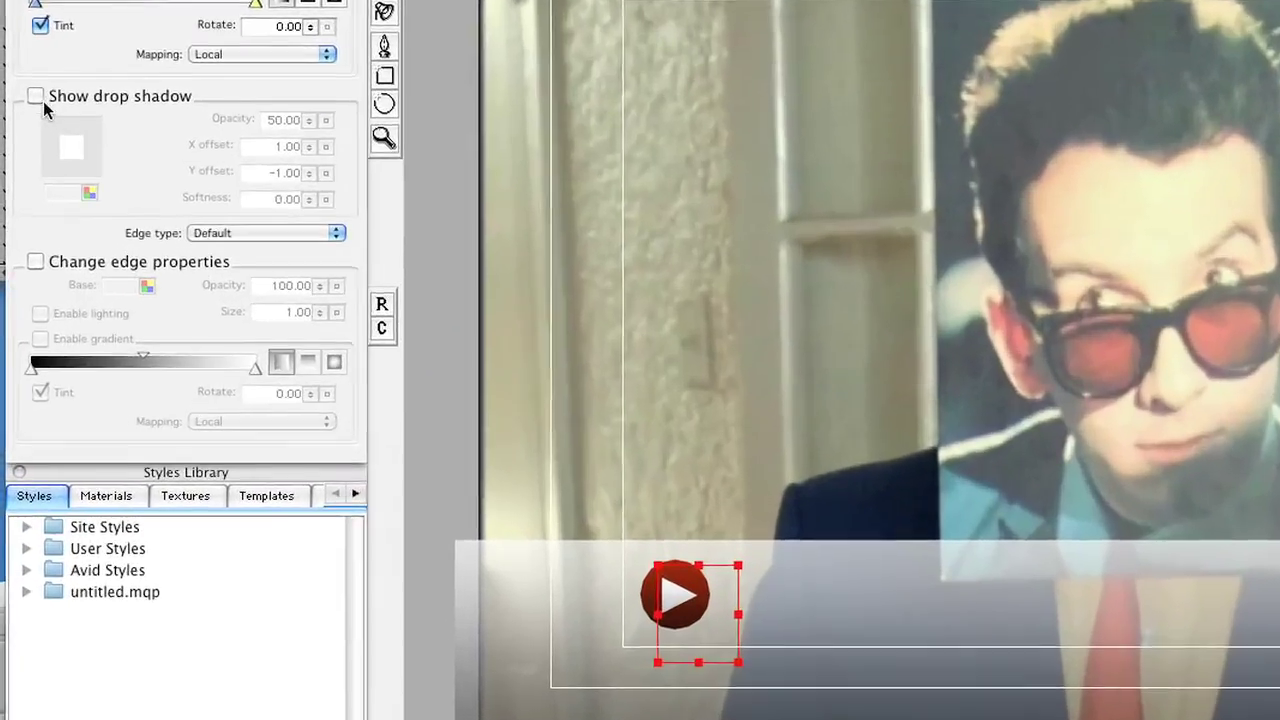
Add a soft, nearly centred drop shadow to the play button.
click(22, 177)
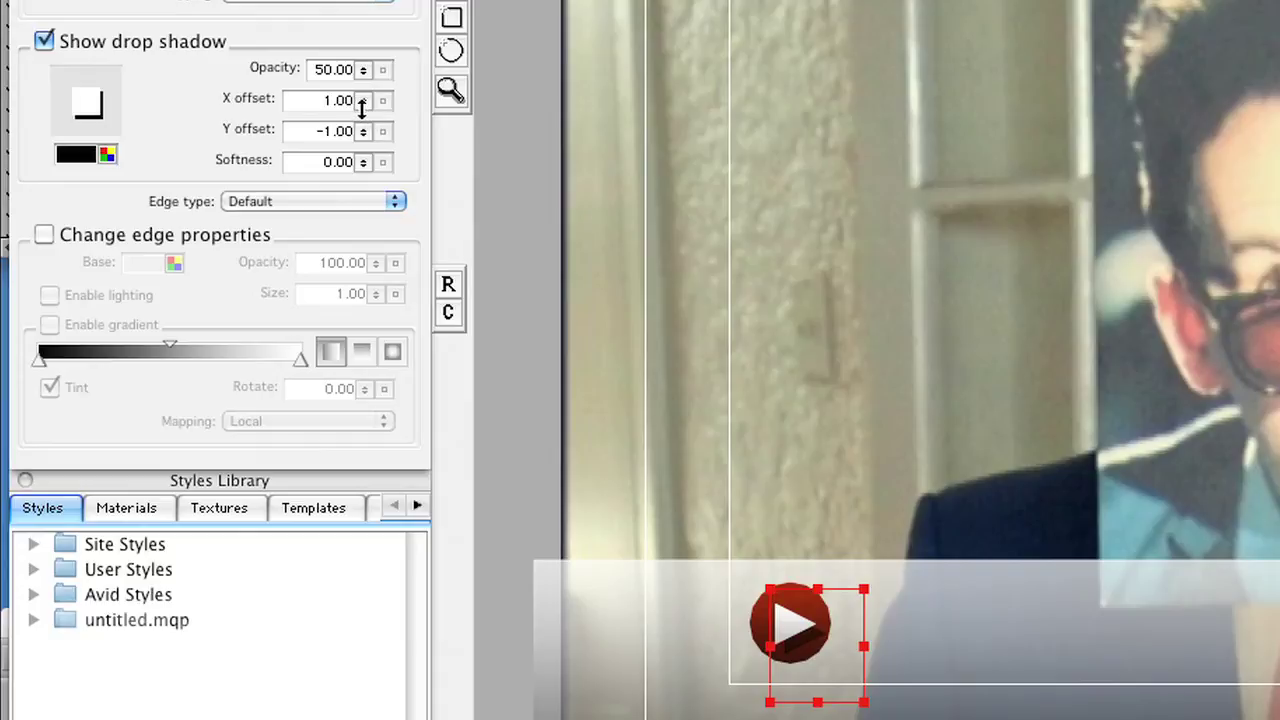
drag(360, 106, 359, 145)
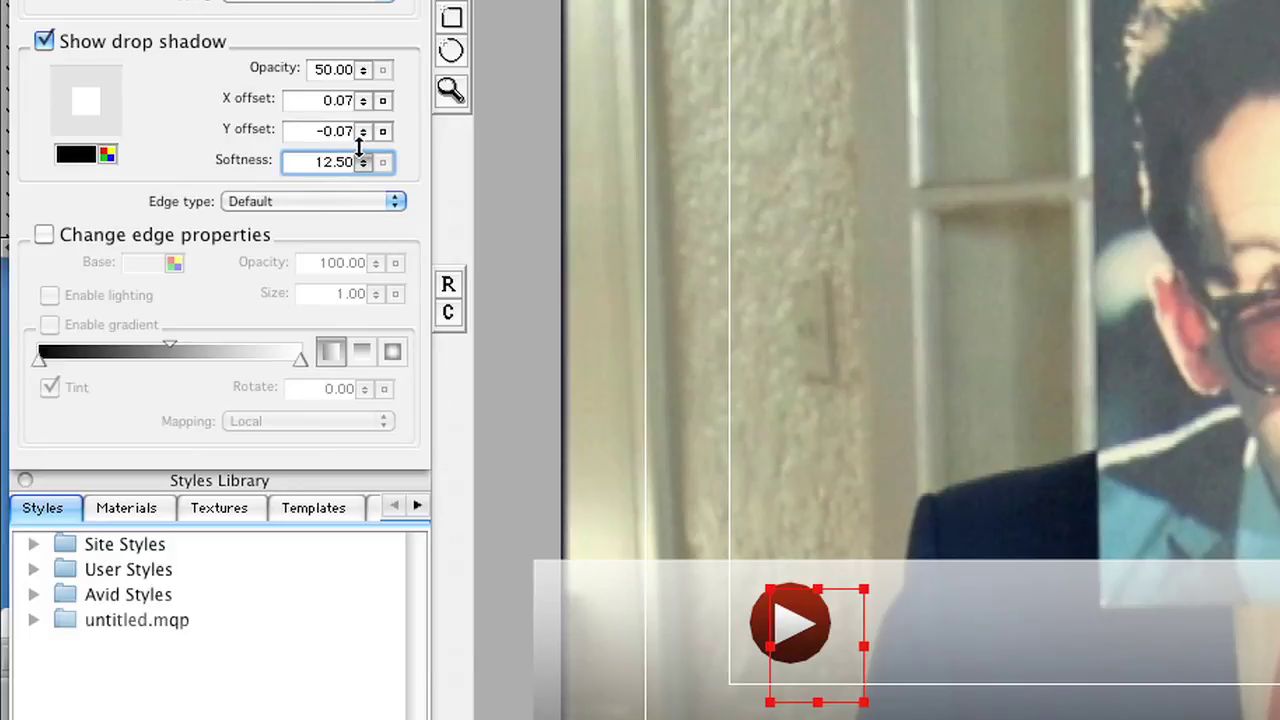
click(1098, 268)
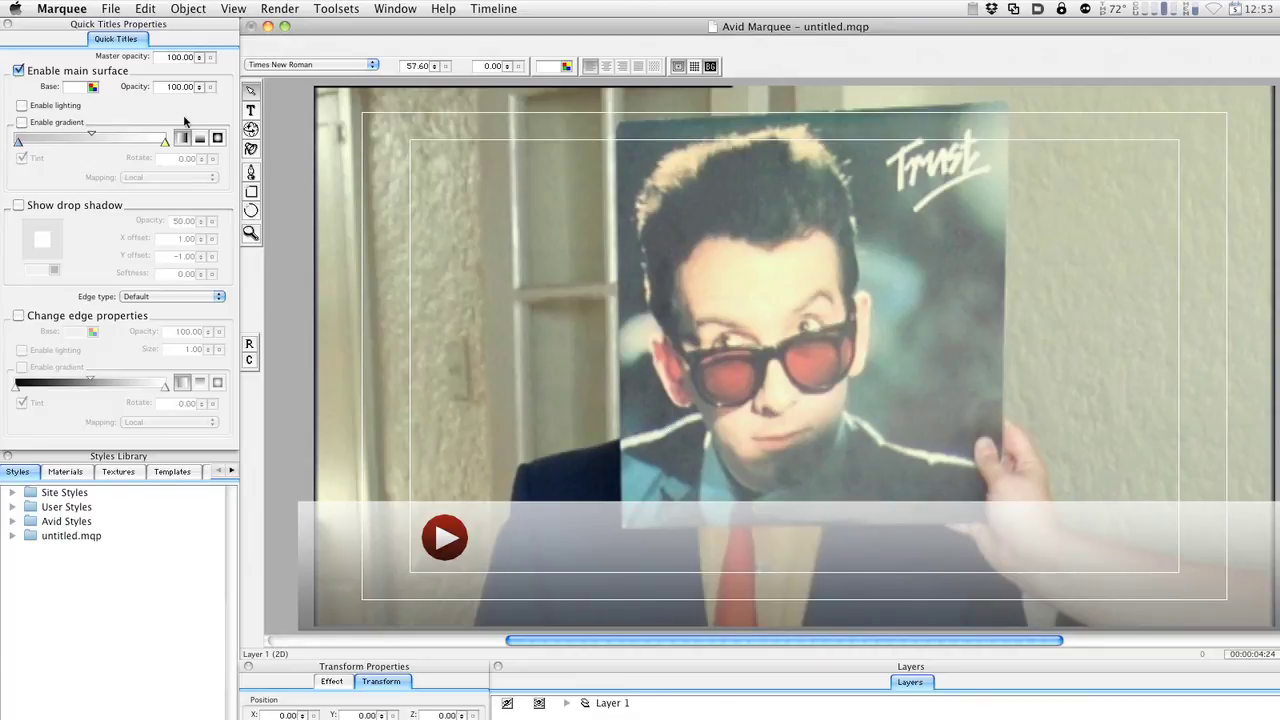
Draw a thin rectangle right of the play button and nudge it down.
click(251, 191)
drag(482, 535, 1160, 537)
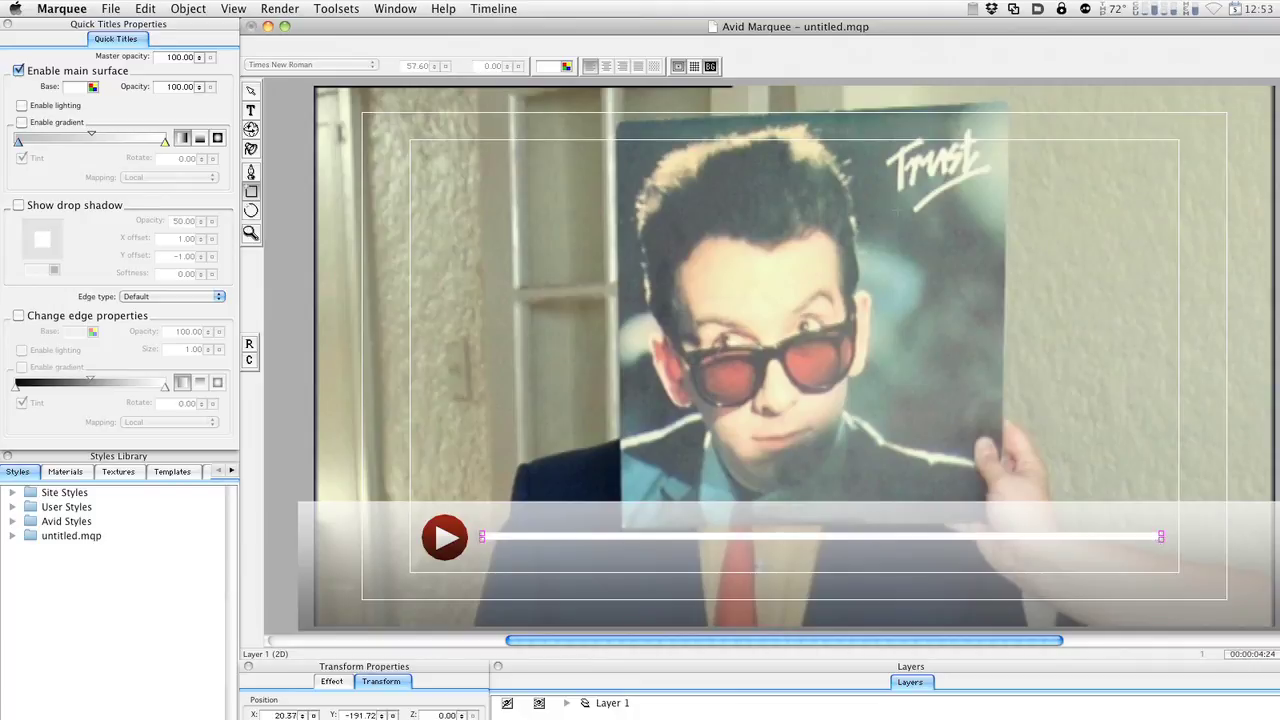
key(Down)
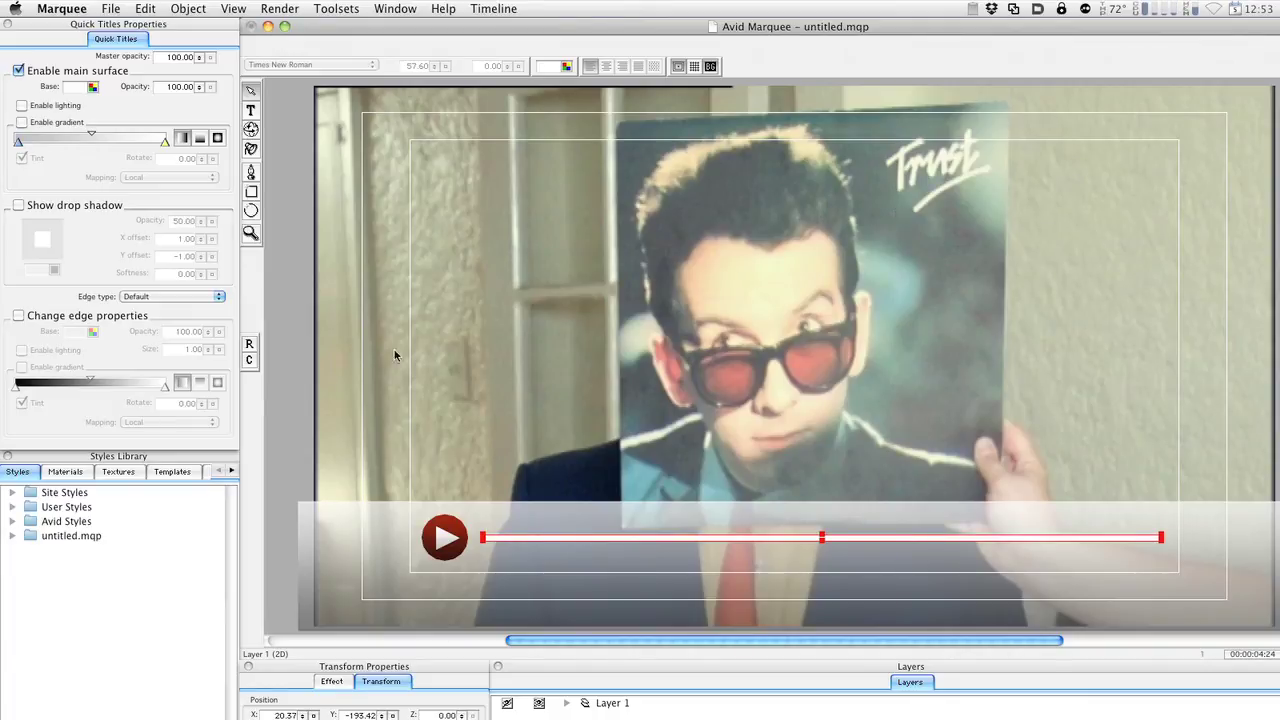
Make the bar light grey with a gradient, dark grey left stop and shifted midpoint.
click(93, 88)
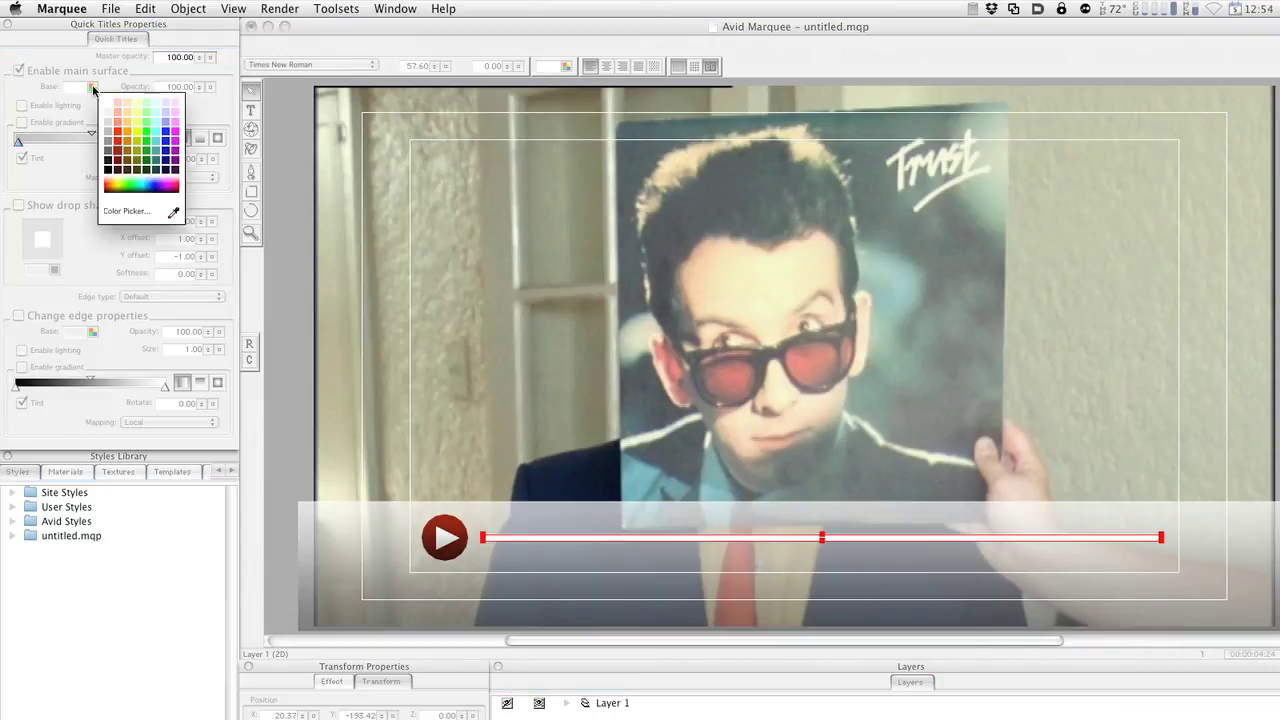
click(105, 134)
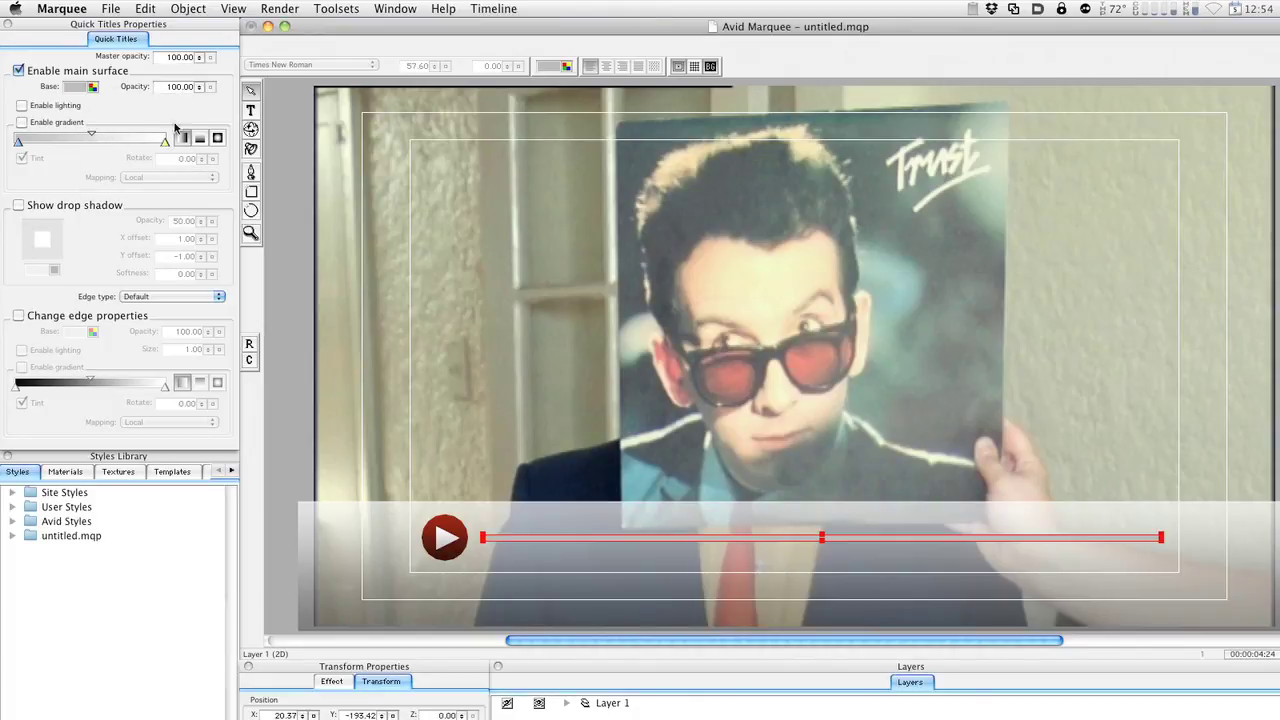
click(199, 139)
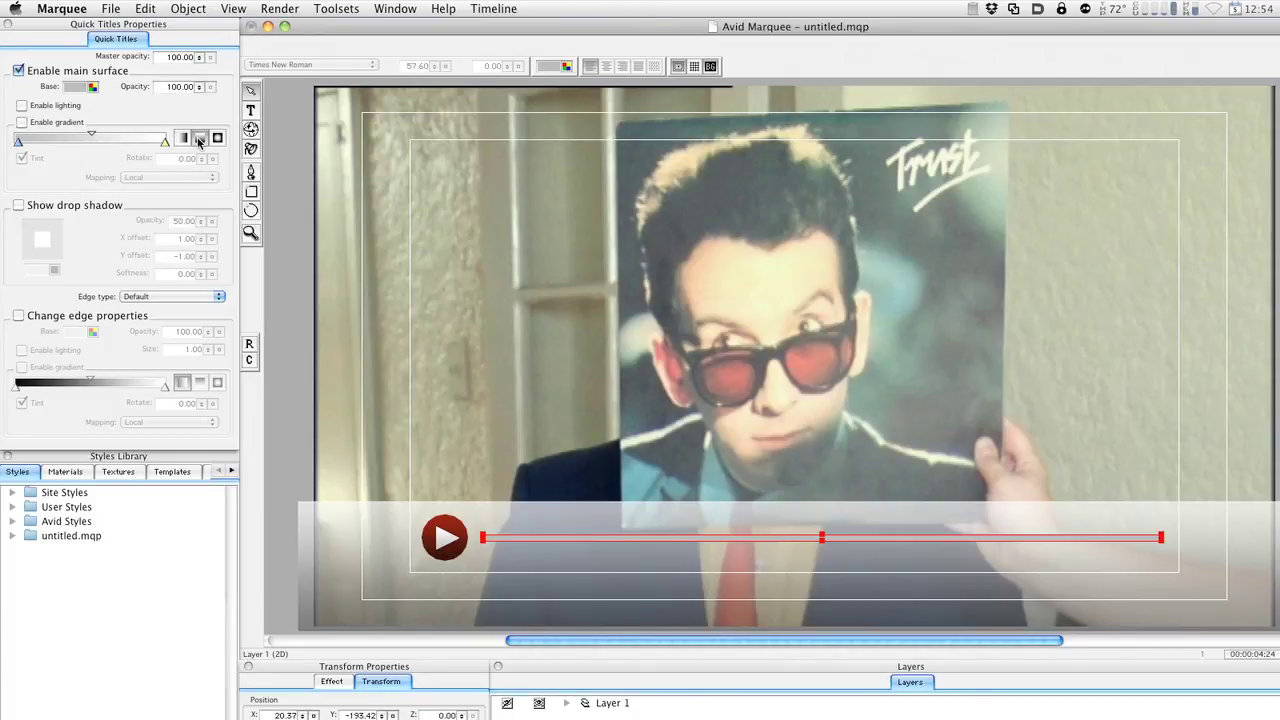
click(22, 122)
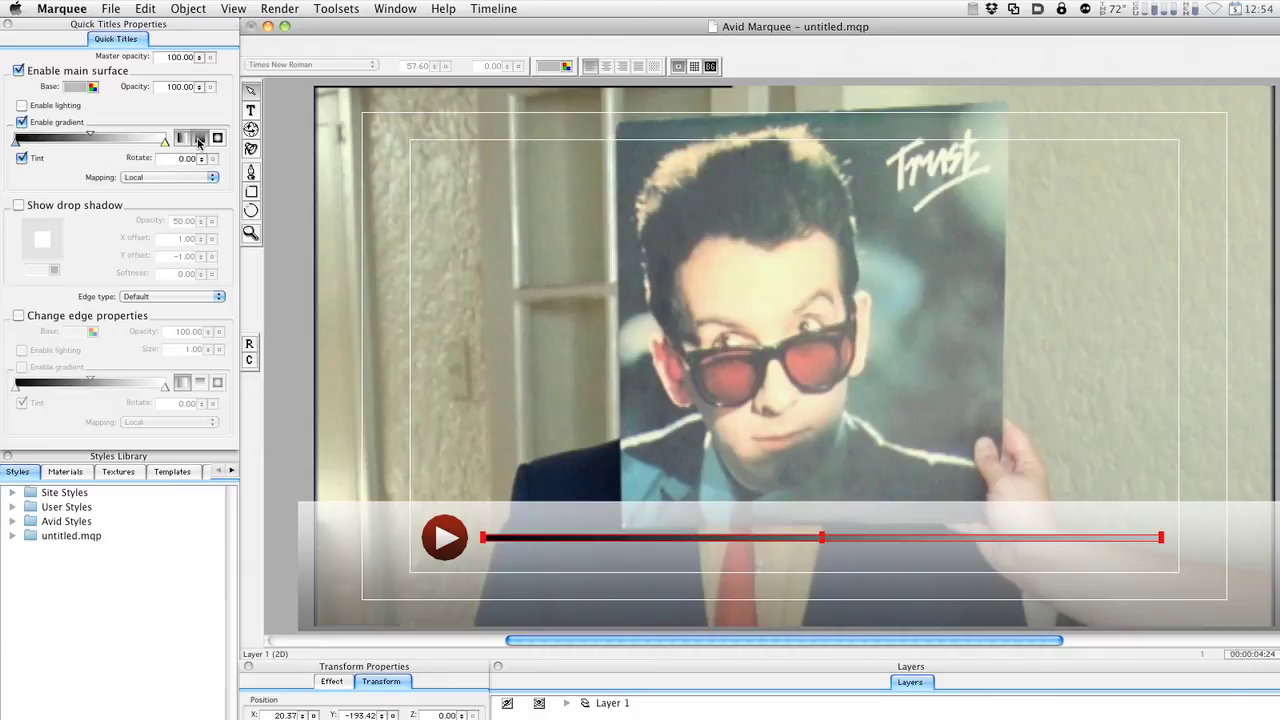
double_click(21, 143)
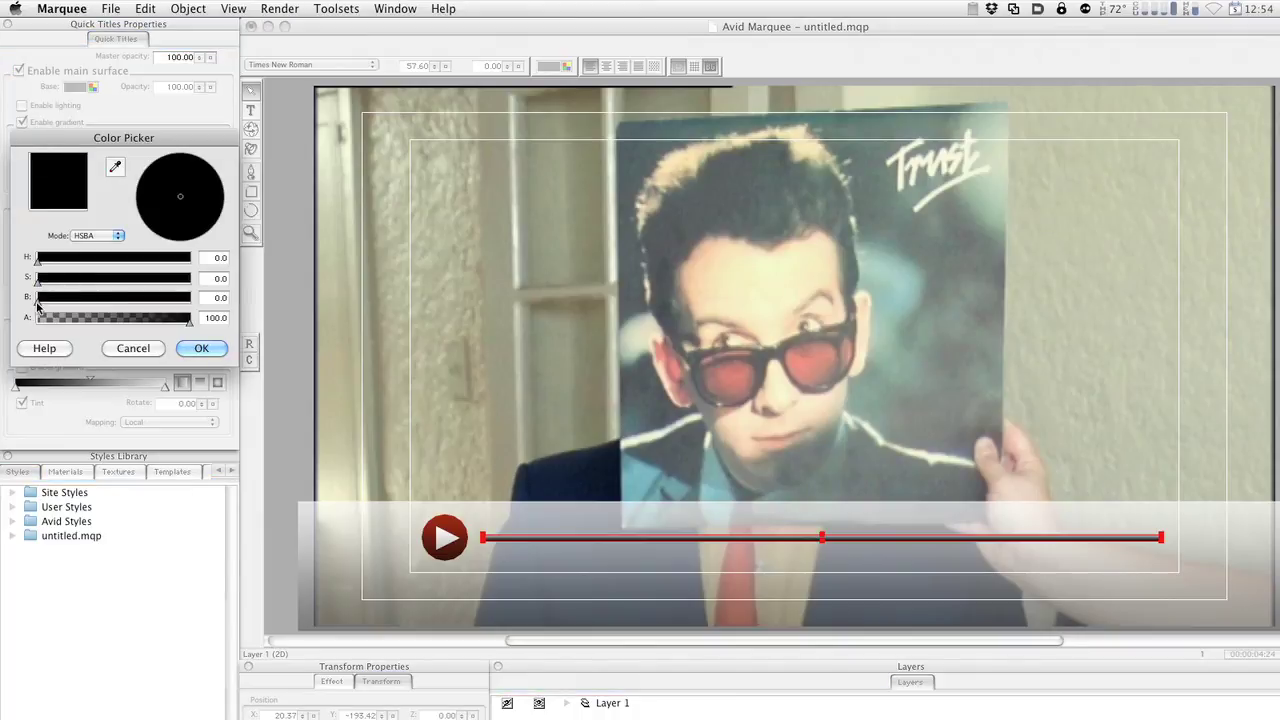
drag(40, 305, 83, 305)
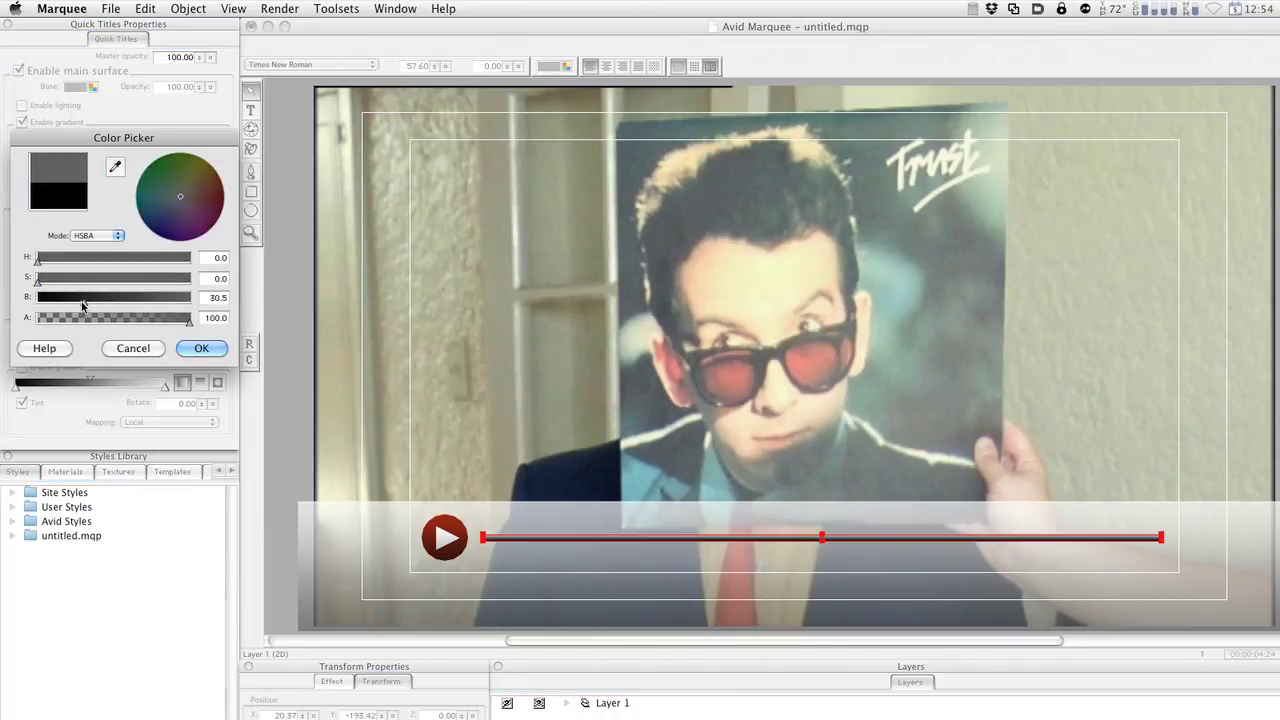
click(200, 348)
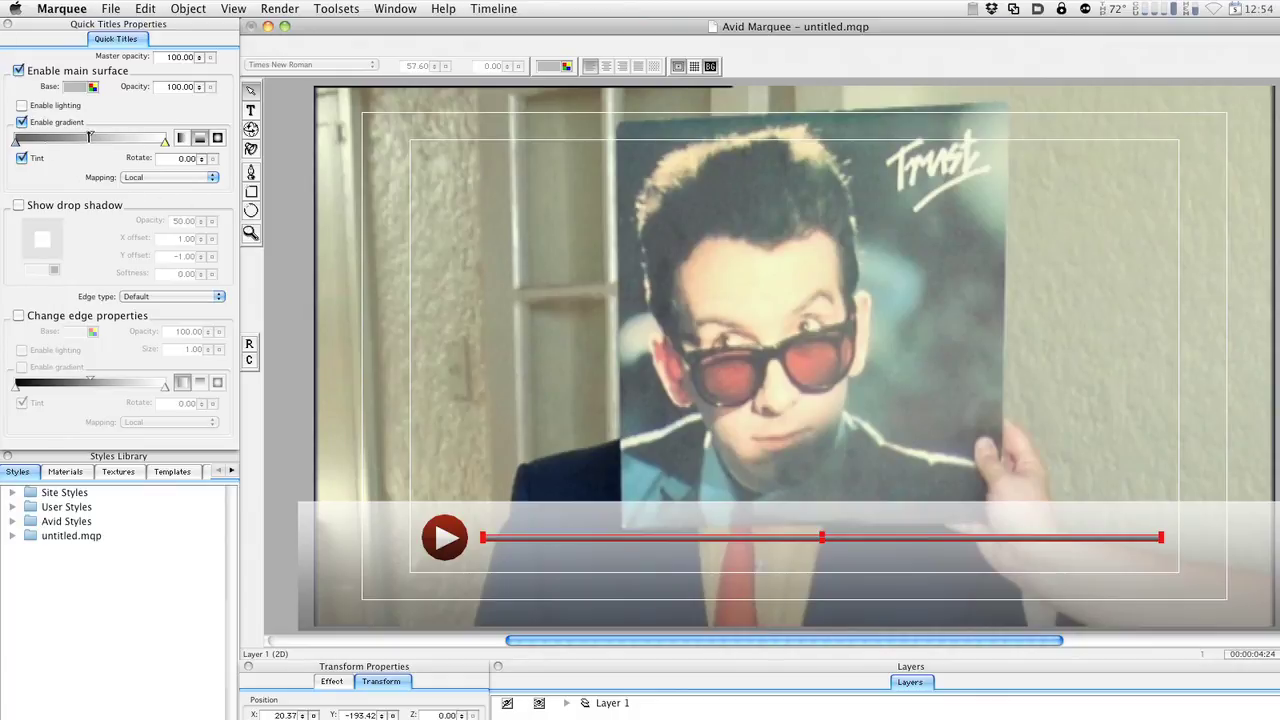
drag(90, 136, 64, 136)
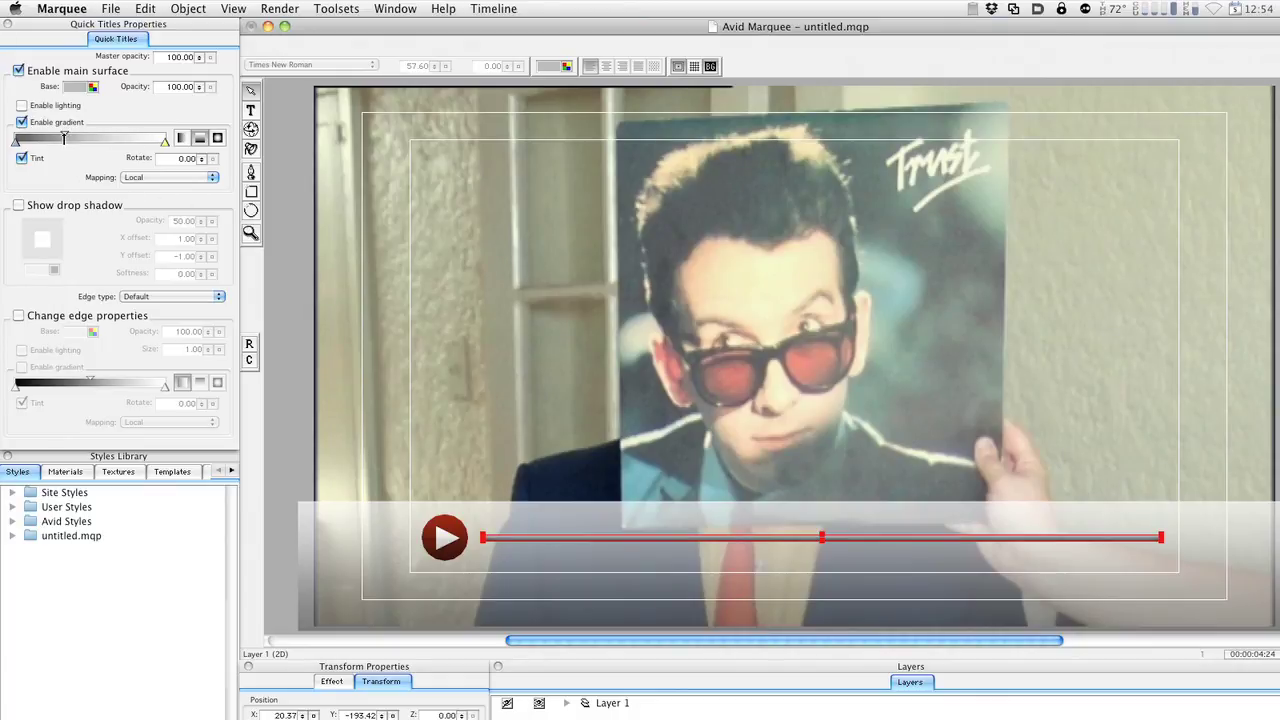
click(926, 335)
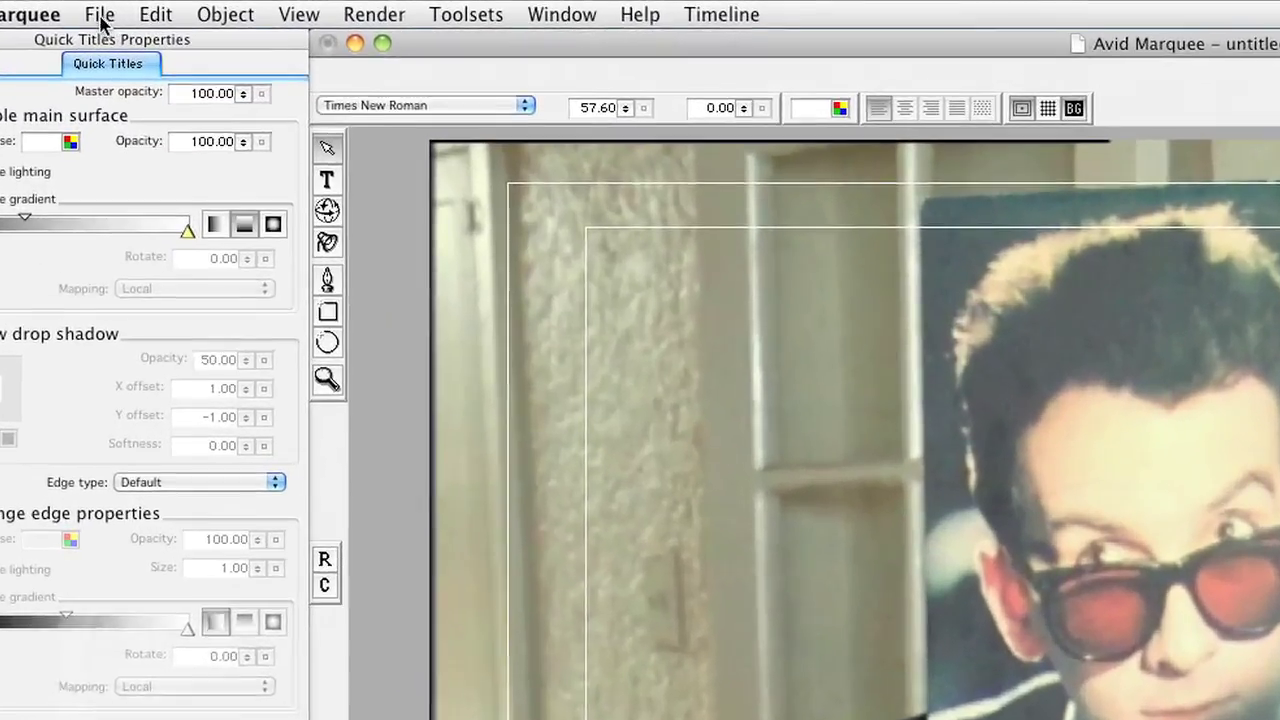
Save the title to the Avid bin, naming it 'playbar background2'.
click(108, 8)
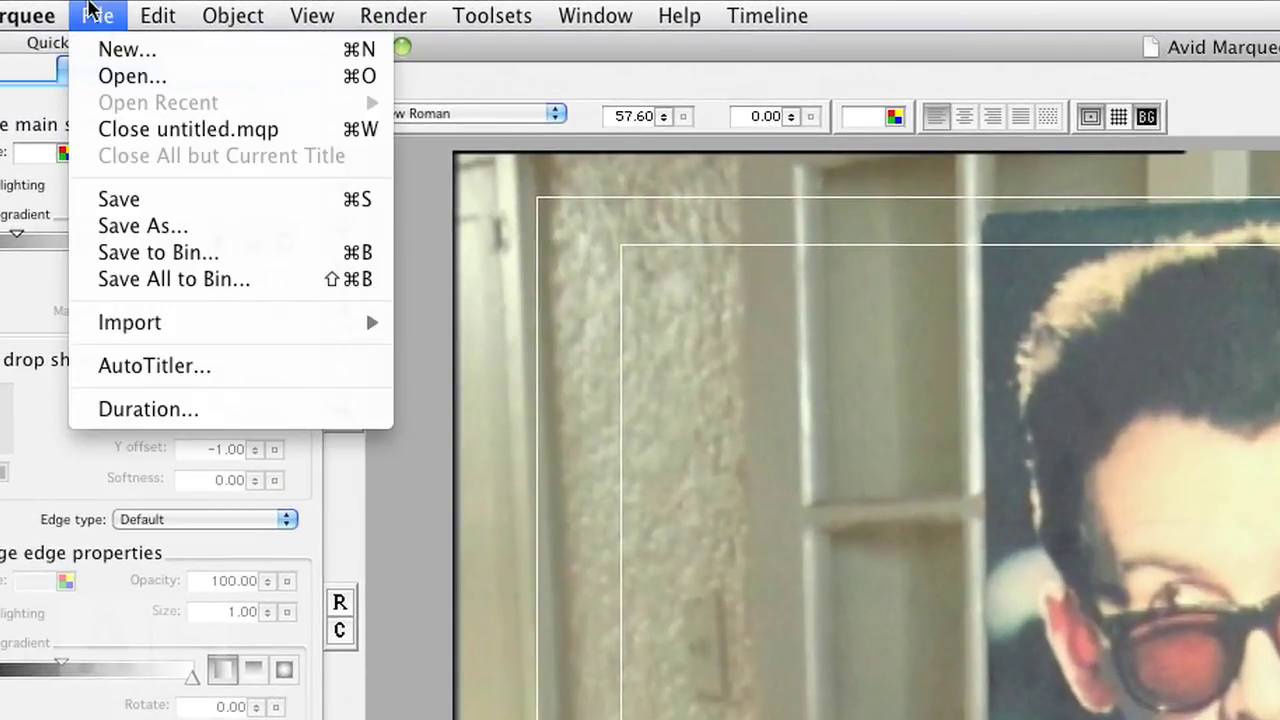
click(155, 258)
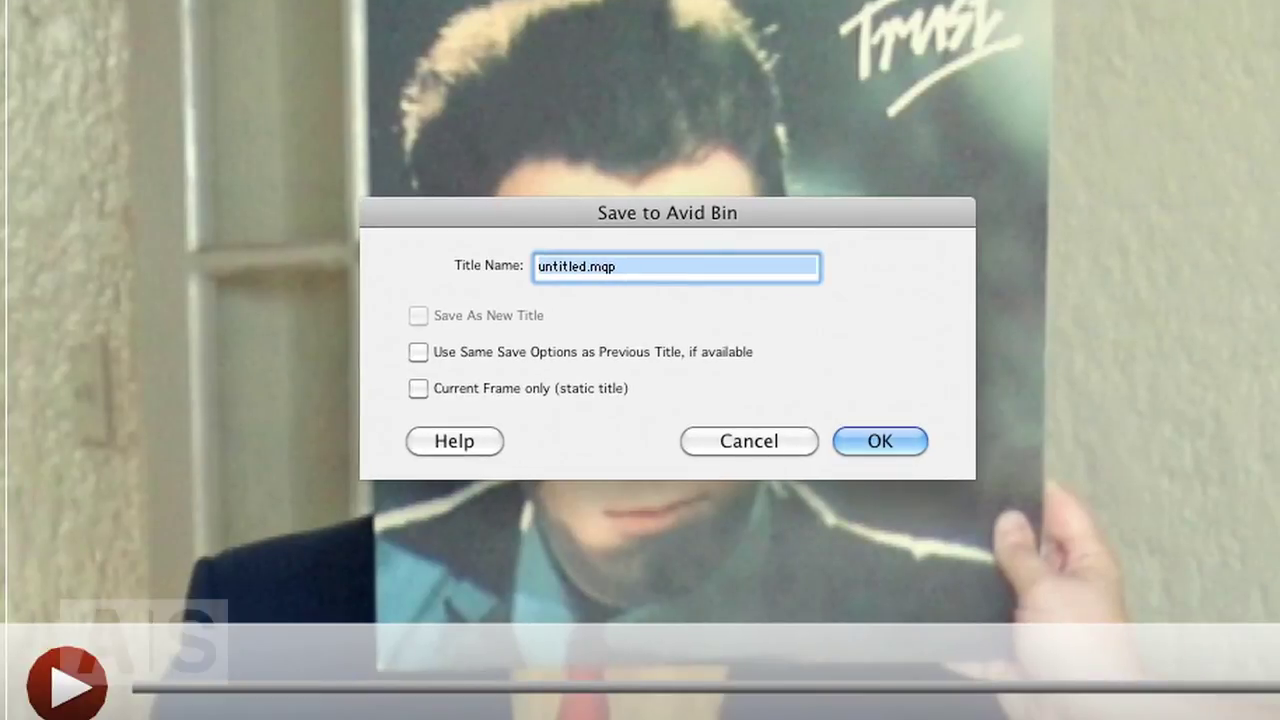
text(playbar background2)
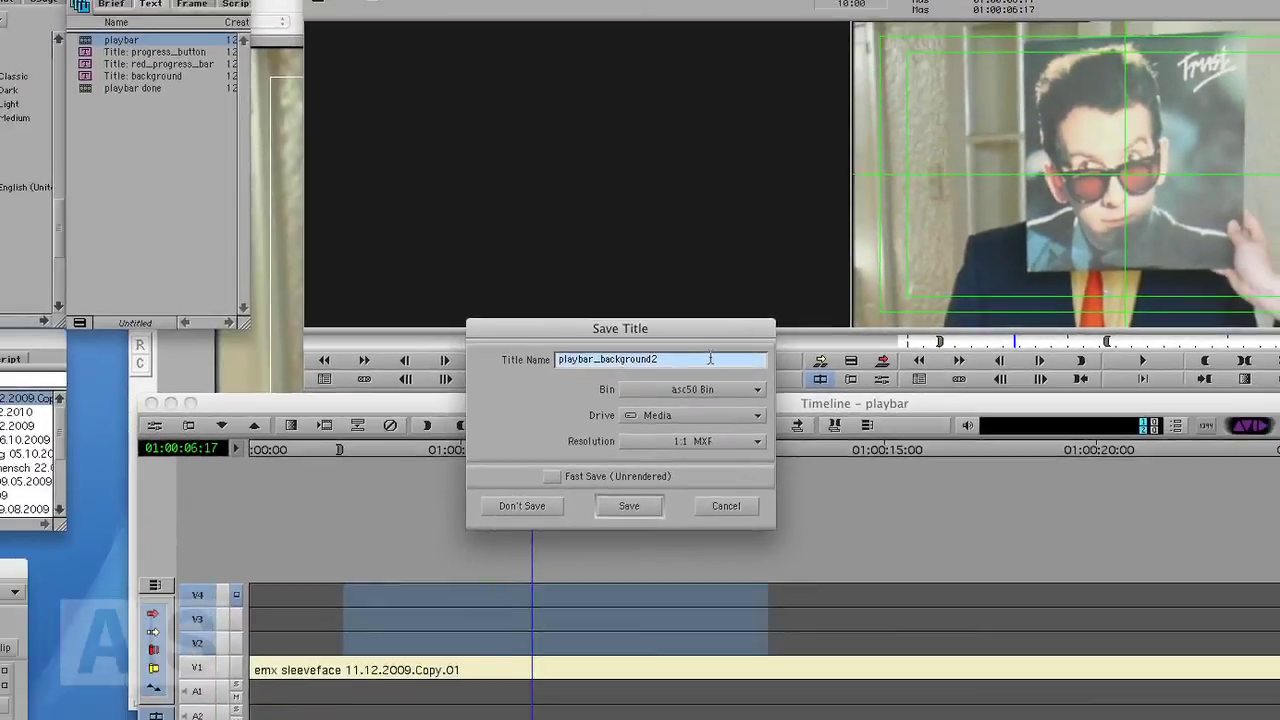
Confirm saving playbar_background2 into the asc50 Bin at 1:1 MXF.
key(Return)
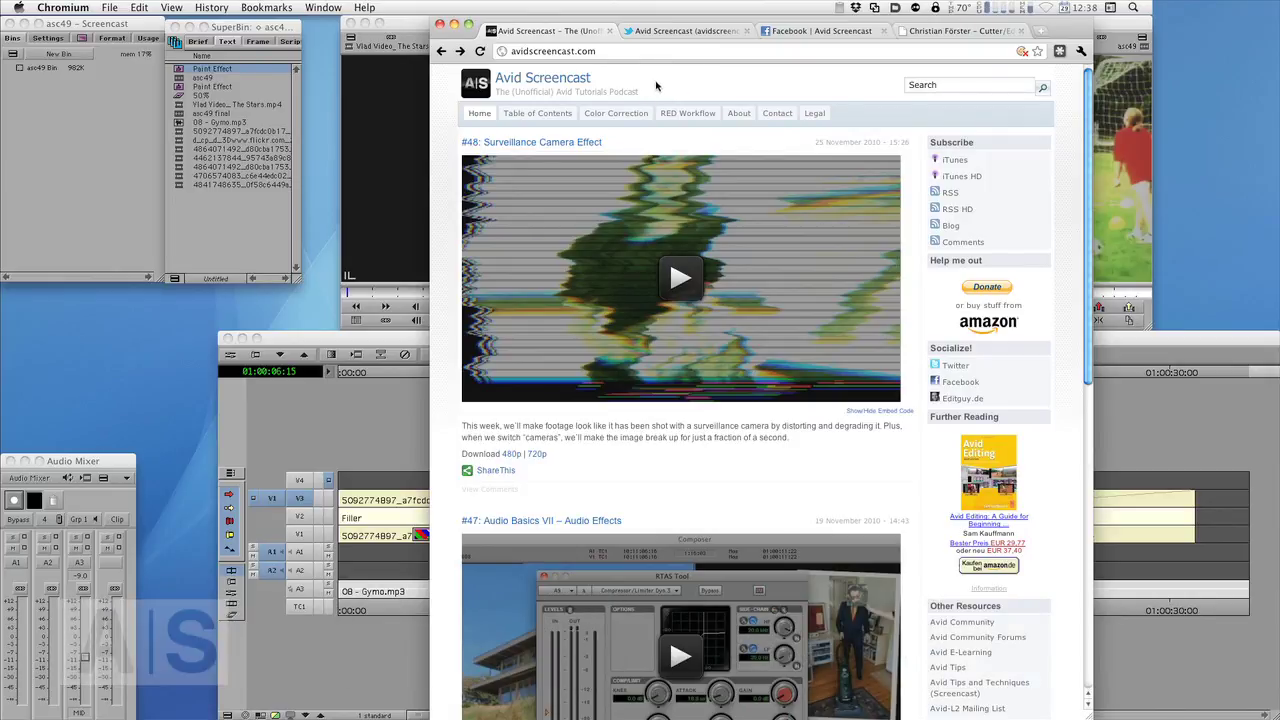
Browse the Avid Screencast Twitter and Facebook tabs, ending on the editguy.de site.
click(685, 32)
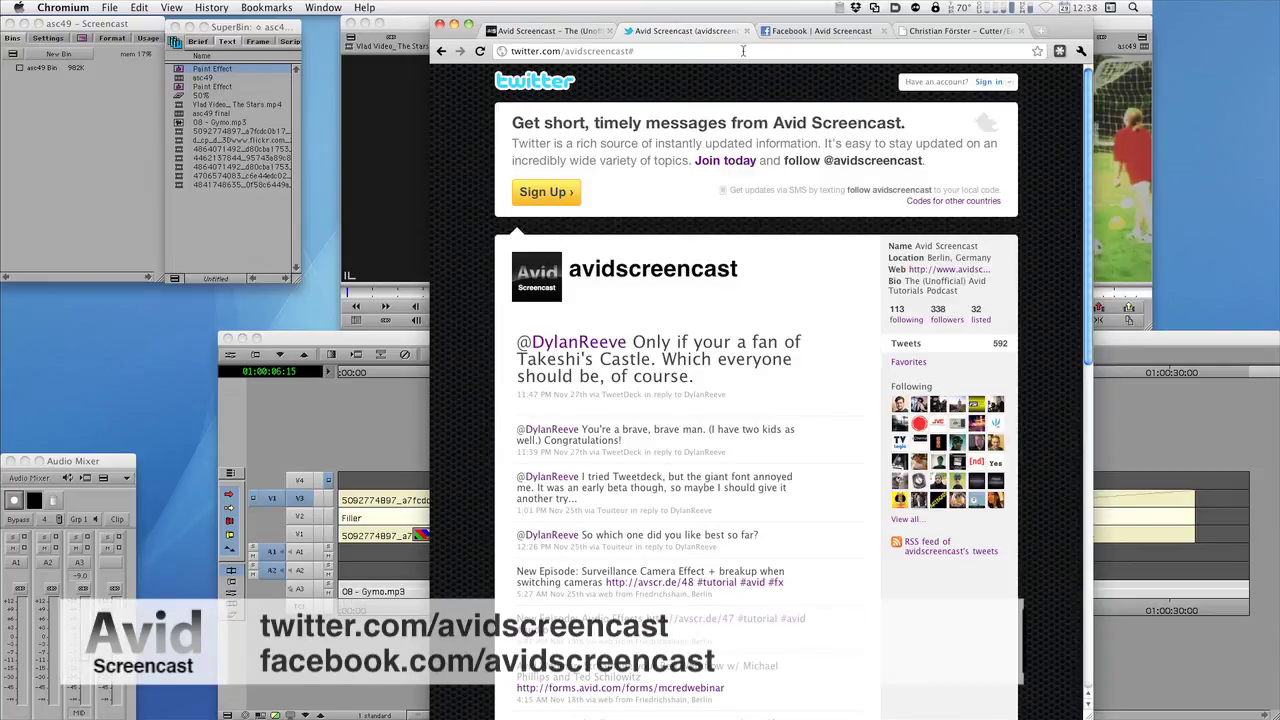
click(787, 32)
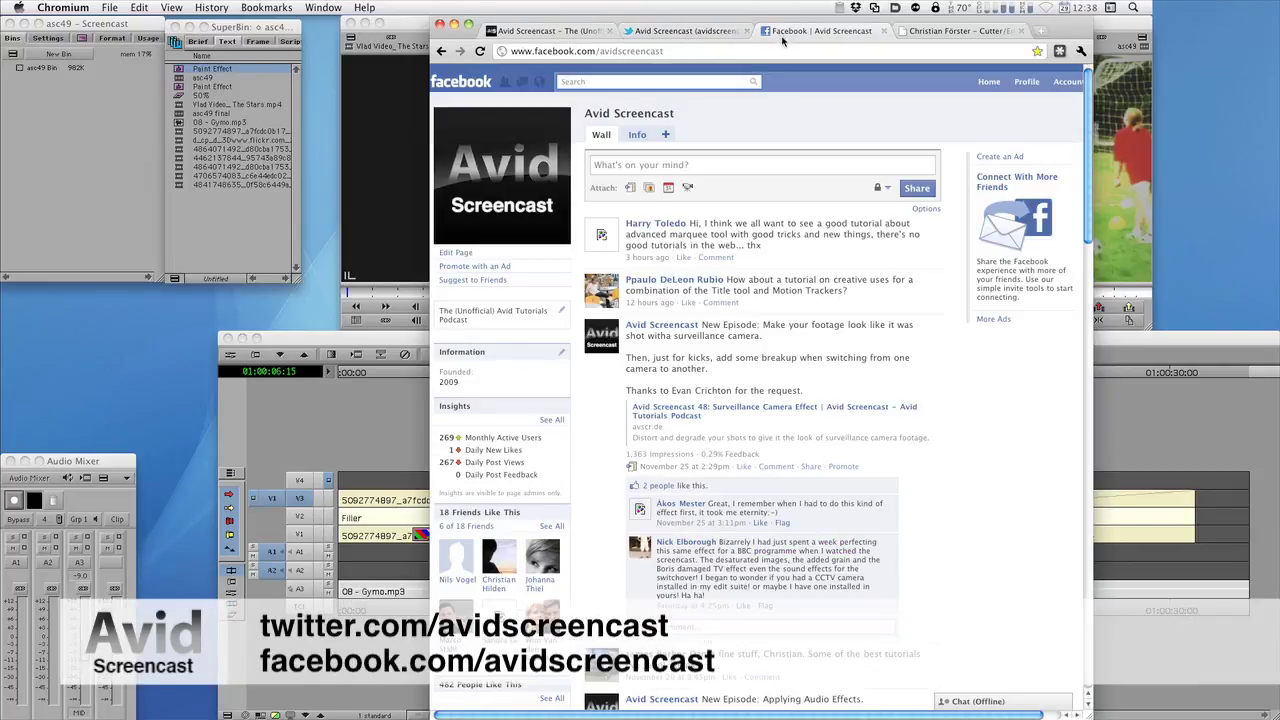
click(921, 37)
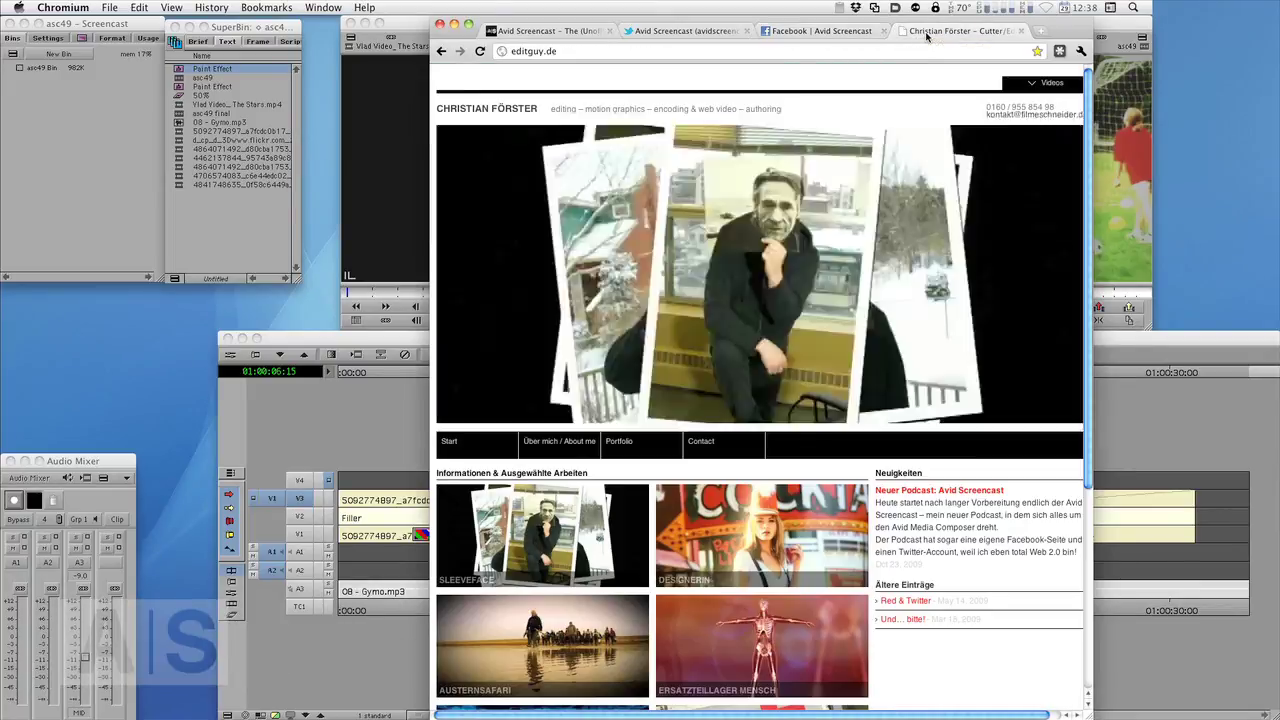